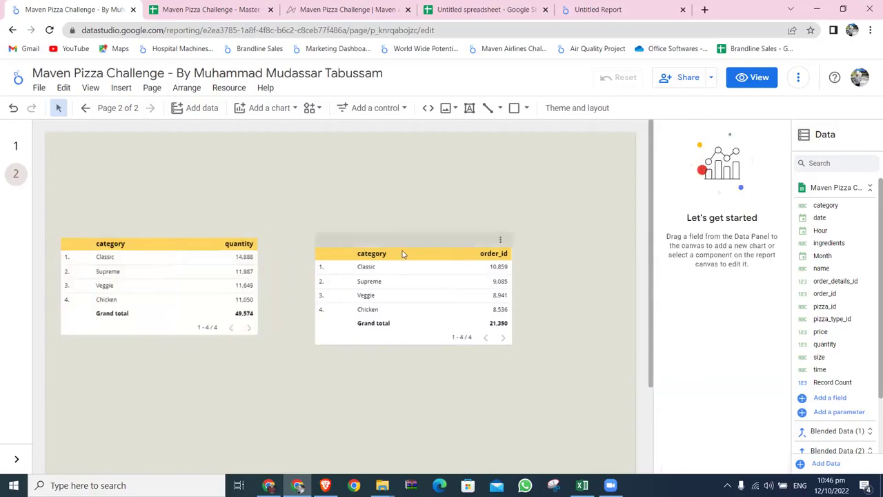
# Move the order_id table flush against the quantity table and shift both left.
pyautogui.moveTo(408, 238); pyautogui.dragTo(356, 235)
pyautogui.moveTo(215, 238); pyautogui.dragTo(205, 238)
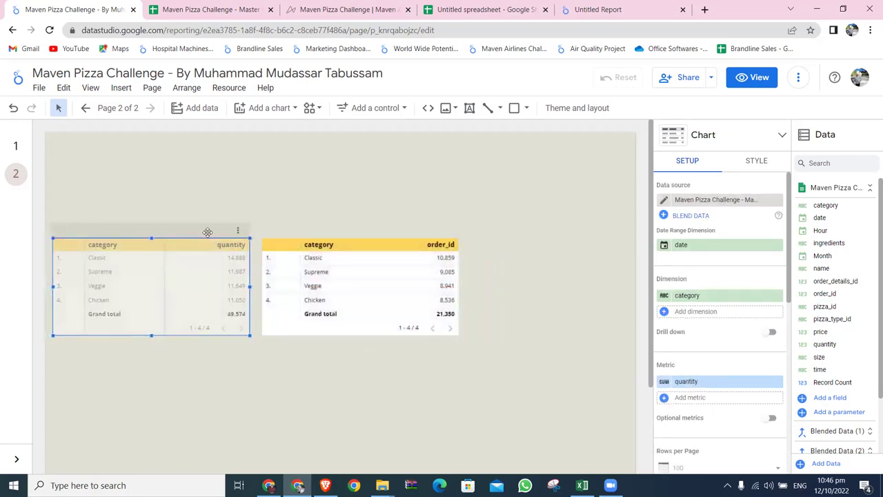
pyautogui.moveTo(360, 244); pyautogui.dragTo(353, 245)
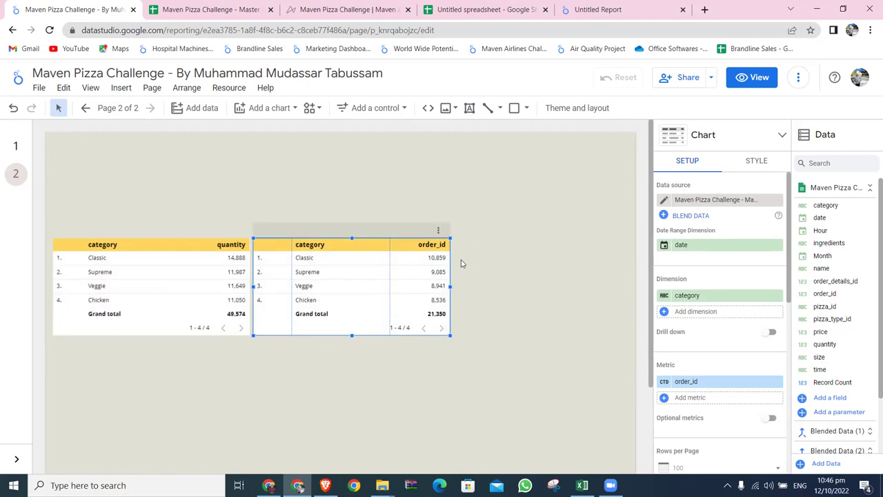
# Duplicate the order_id table, drop the copy below, and raise the two top tables.
pyautogui.hotkey('ctrl', 'd')
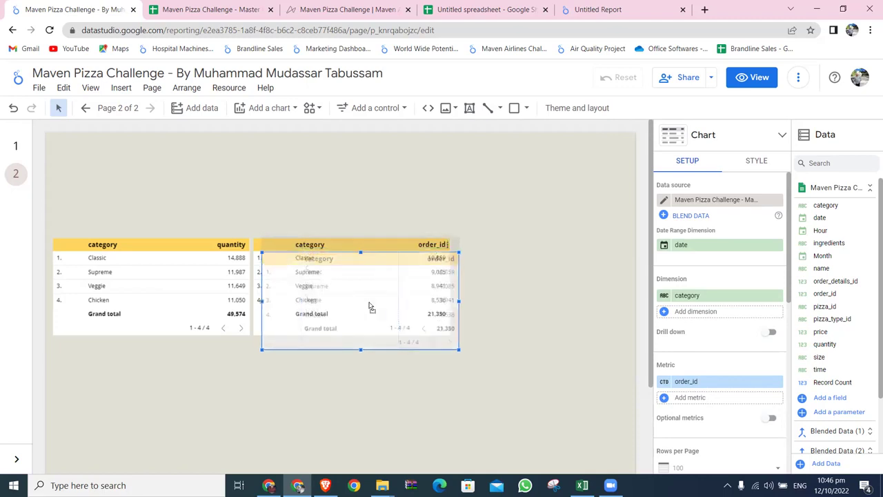
pyautogui.moveTo(384, 255); pyautogui.dragTo(351, 349)
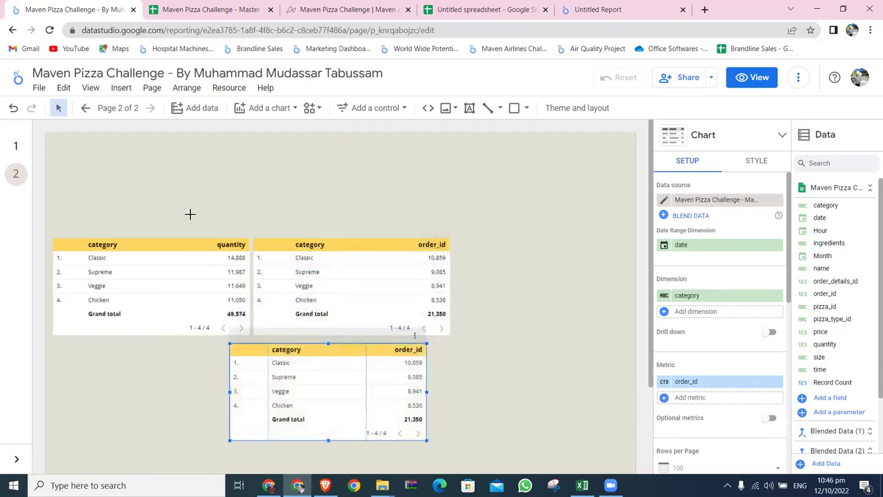
pyautogui.moveTo(189, 213); pyautogui.dragTo(331, 269)
pyautogui.moveTo(326, 232)
pyautogui.mouseDown()
pyautogui.moveTo(350, 163)
pyautogui.moveTo(398, 175)
pyautogui.mouseUp()
# Position the copied table just beneath the two top tables.
pyautogui.moveTo(356, 349); pyautogui.dragTo(362, 290)
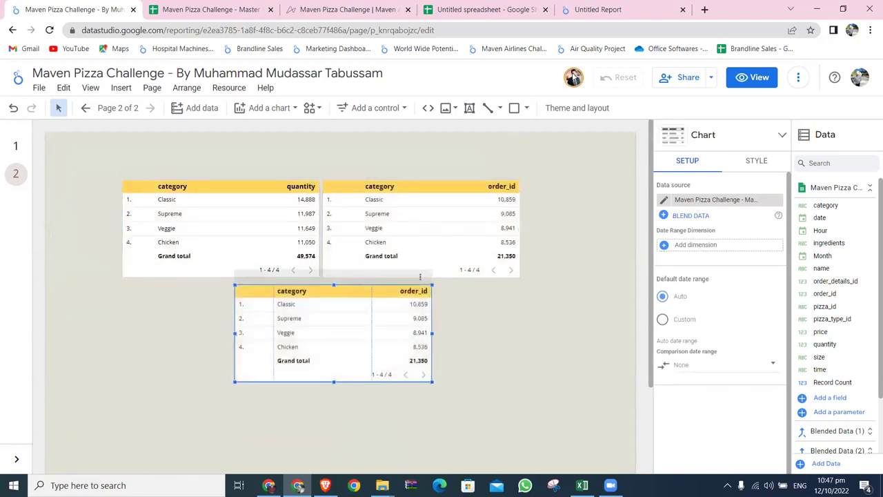
pyautogui.rightClick(572, 75)
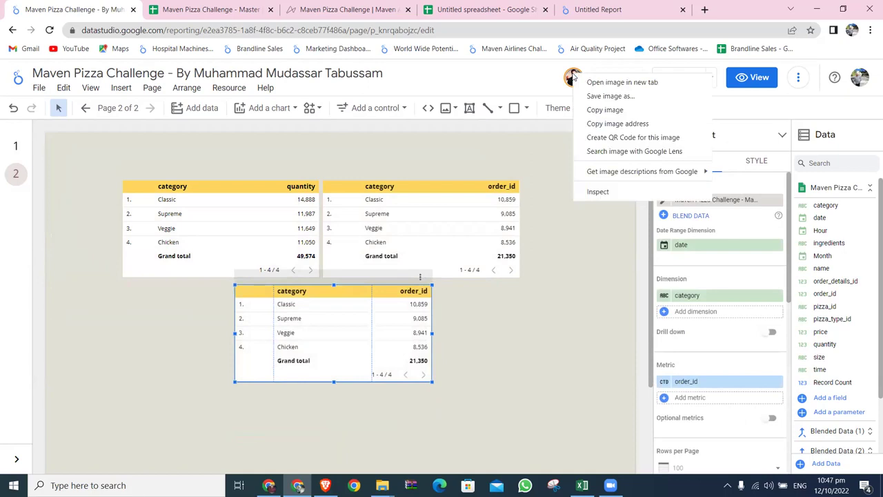
pyautogui.click(556, 192)
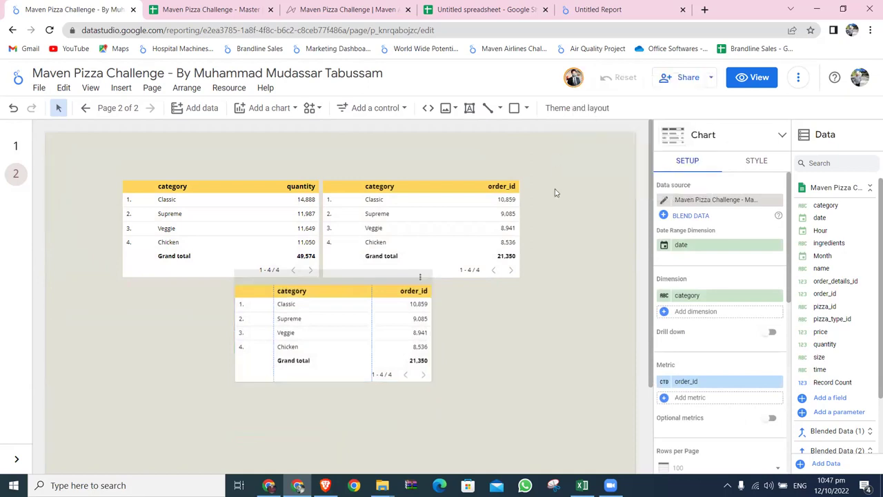
pyautogui.moveTo(375, 293); pyautogui.dragTo(370, 306)
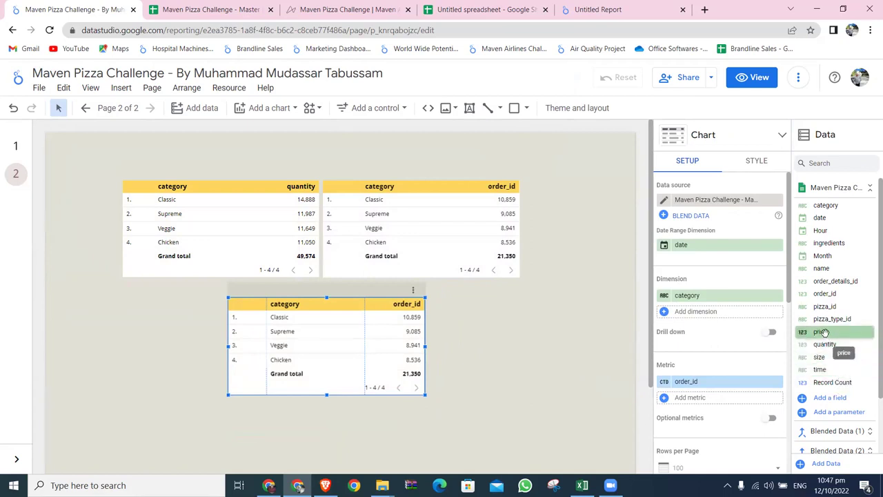
# Replace order_id with price in the copied table, widen its price column, and nudge it left.
pyautogui.moveTo(825, 332); pyautogui.dragTo(721, 384)
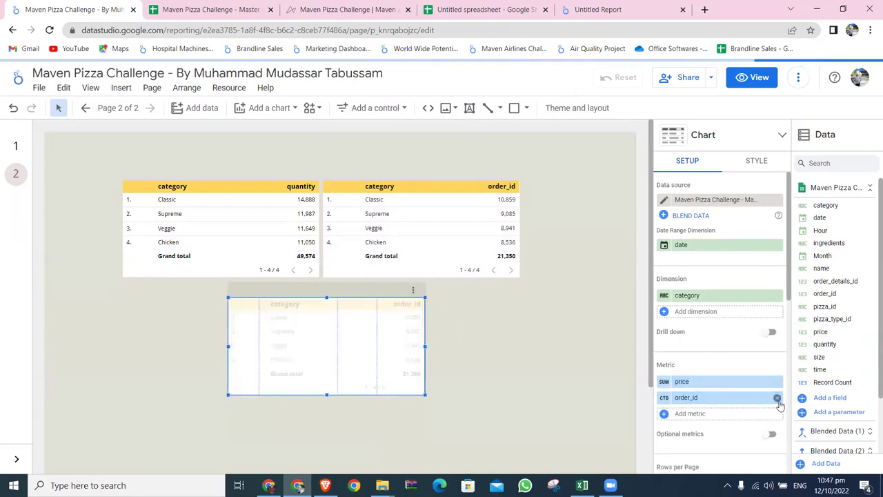
pyautogui.click(776, 399)
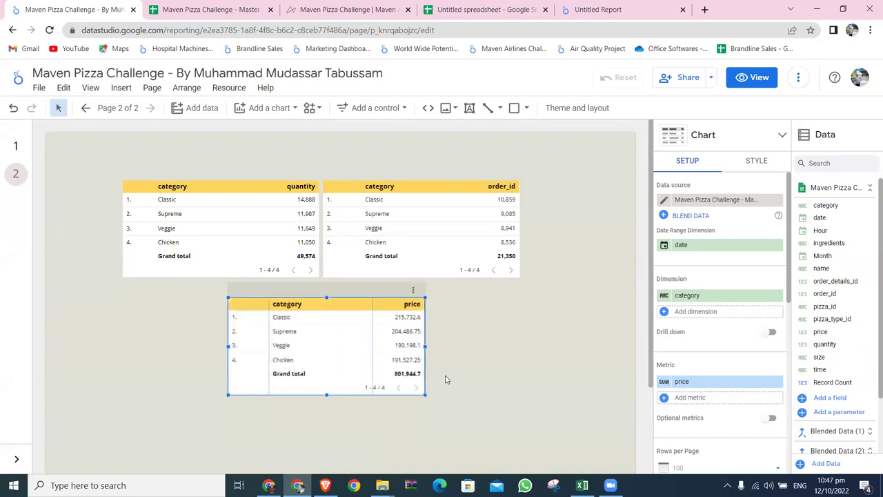
pyautogui.moveTo(372, 347); pyautogui.dragTo(340, 347)
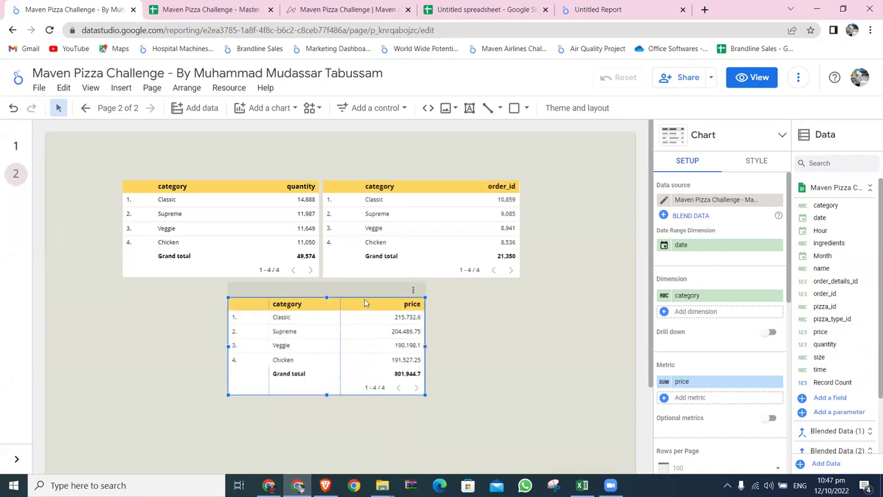
pyautogui.moveTo(360, 291); pyautogui.dragTo(357, 287)
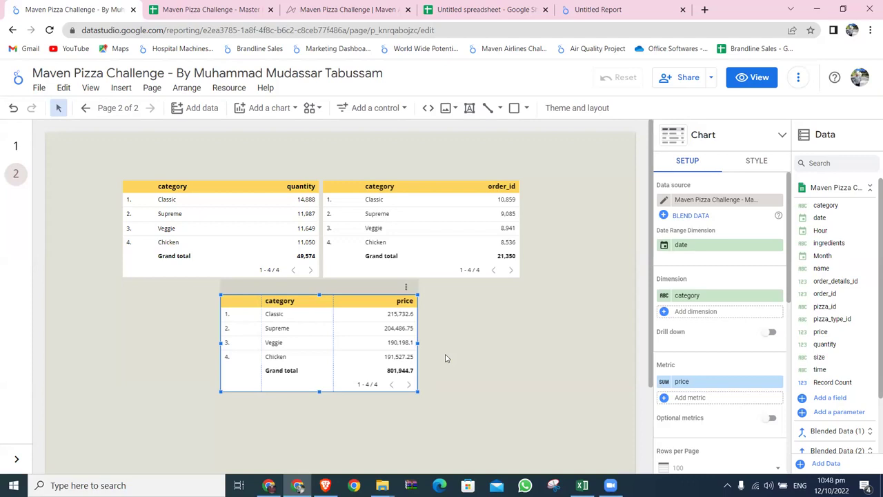
# Arrange the quantity, order_id and price tables in a row along the page top.
pyautogui.moveTo(230, 174); pyautogui.dragTo(145, 140)
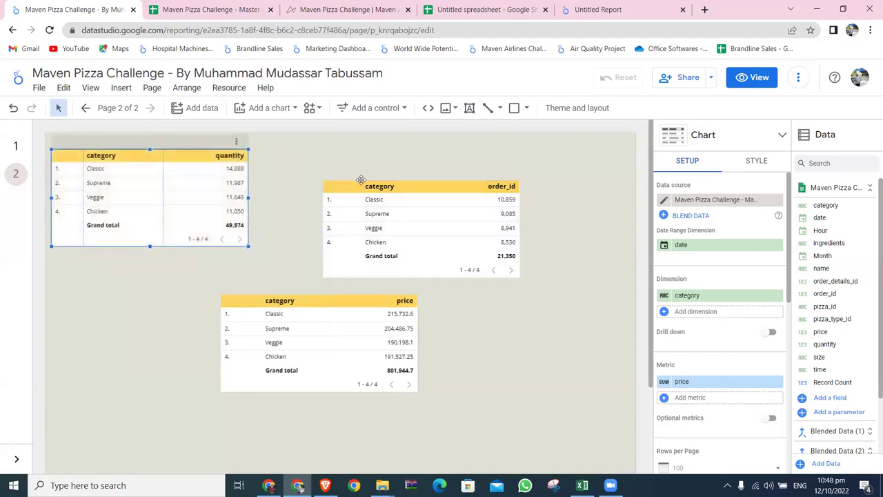
pyautogui.moveTo(402, 190); pyautogui.dragTo(326, 159)
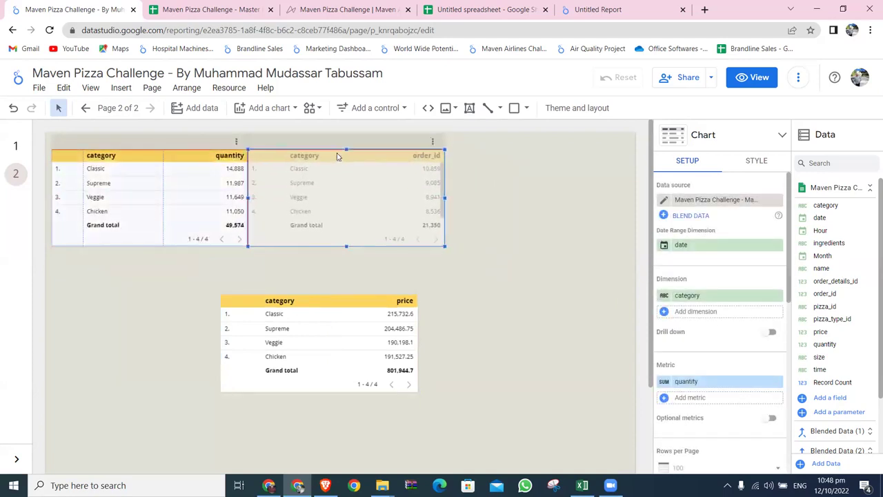
pyautogui.moveTo(349, 303); pyautogui.dragTo(396, 156)
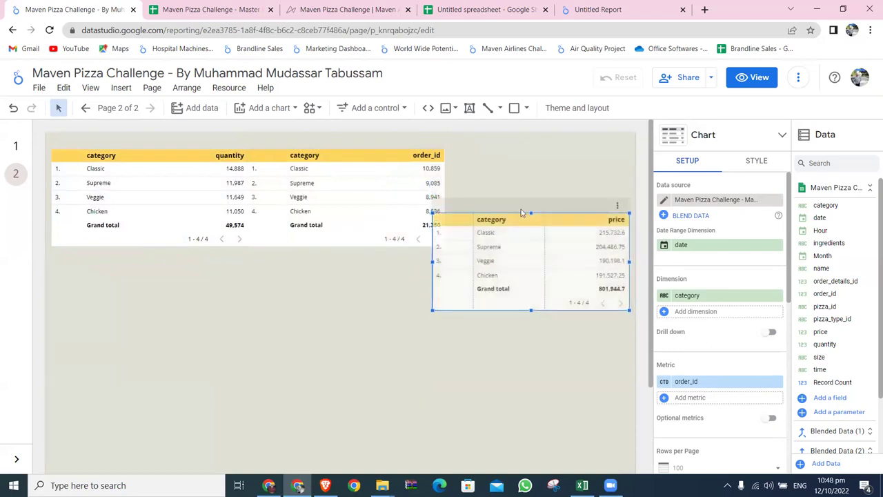
pyautogui.click(396, 157)
pyautogui.moveTo(445, 197); pyautogui.dragTo(397, 197)
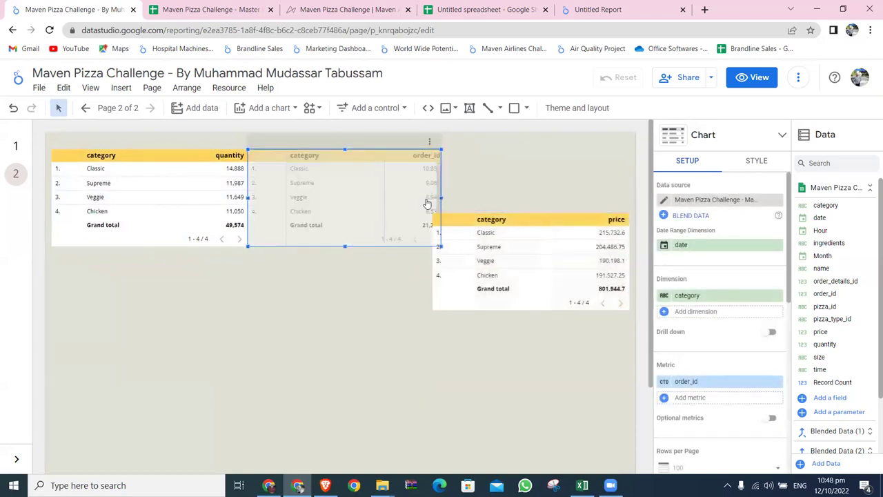
pyautogui.moveTo(516, 223)
pyautogui.mouseDown()
pyautogui.moveTo(471, 165)
pyautogui.moveTo(482, 158)
pyautogui.mouseUp()
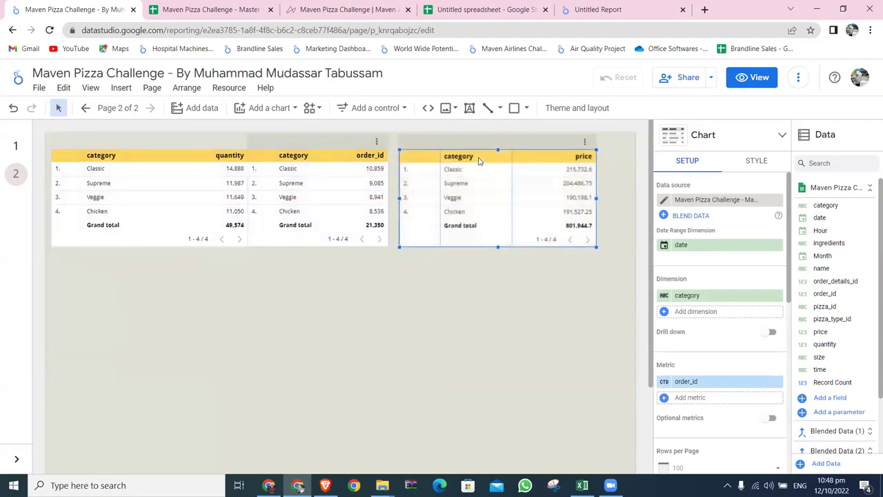
pyautogui.moveTo(340, 149); pyautogui.dragTo(343, 145)
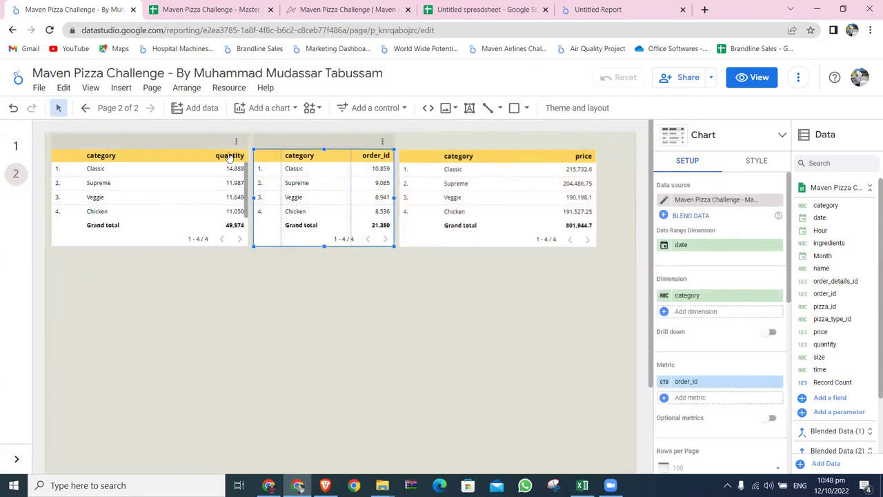
# Narrow the quantity table and extend the order_id table leftward to tidy the row.
pyautogui.click(199, 158)
pyautogui.moveTo(247, 198); pyautogui.dragTo(192, 199)
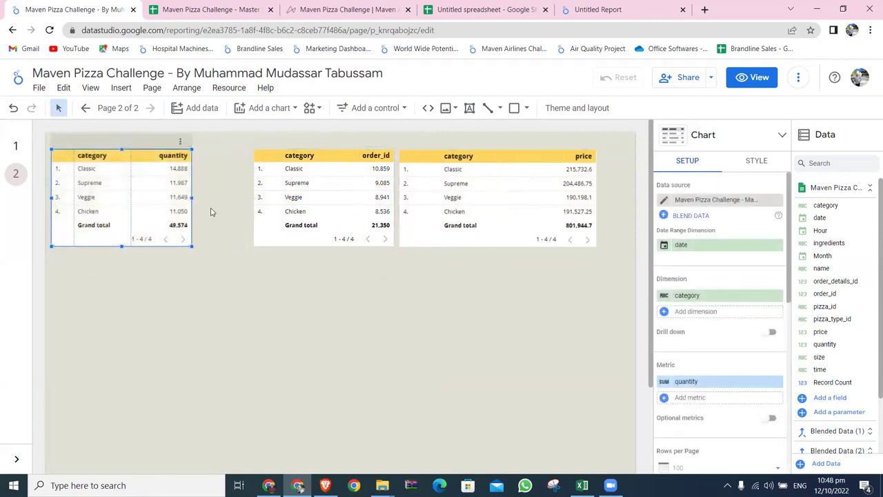
pyautogui.click(333, 139)
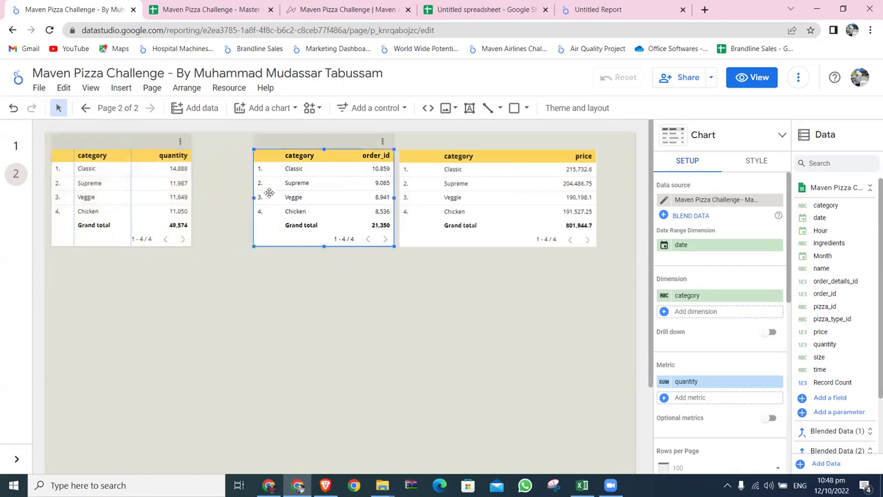
pyautogui.moveTo(254, 197); pyautogui.dragTo(228, 196)
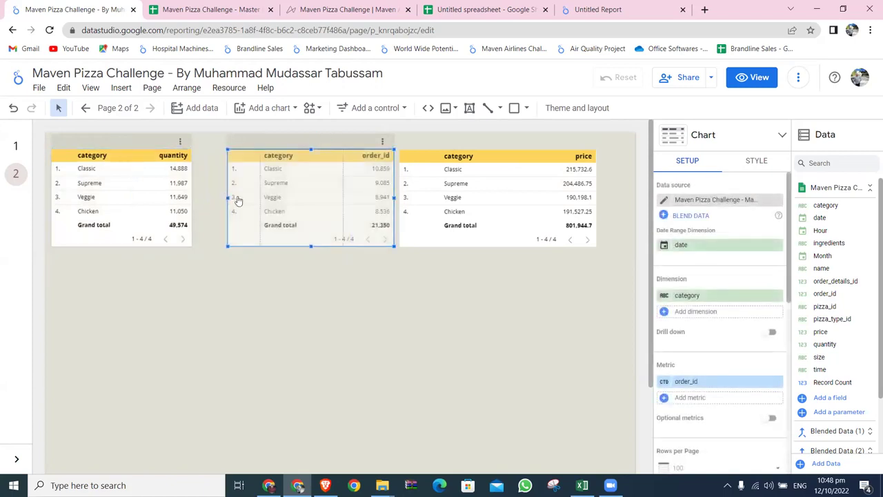
pyautogui.click(404, 283)
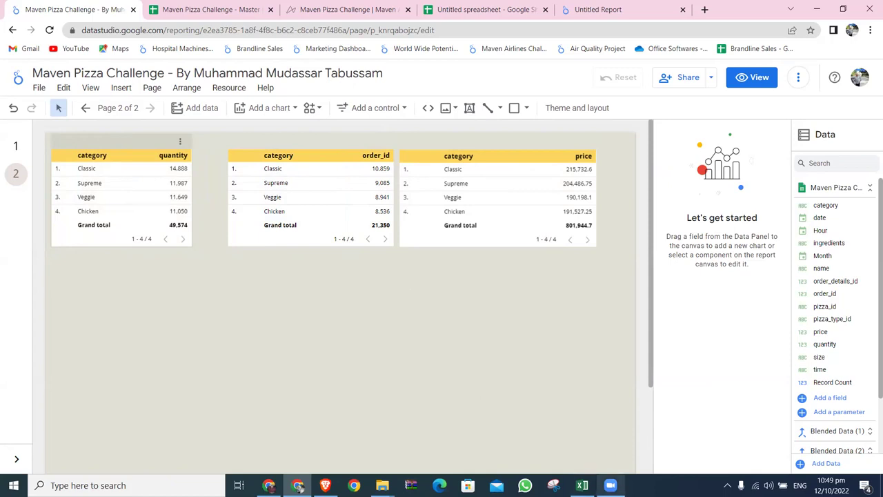
pyautogui.click(610, 485)
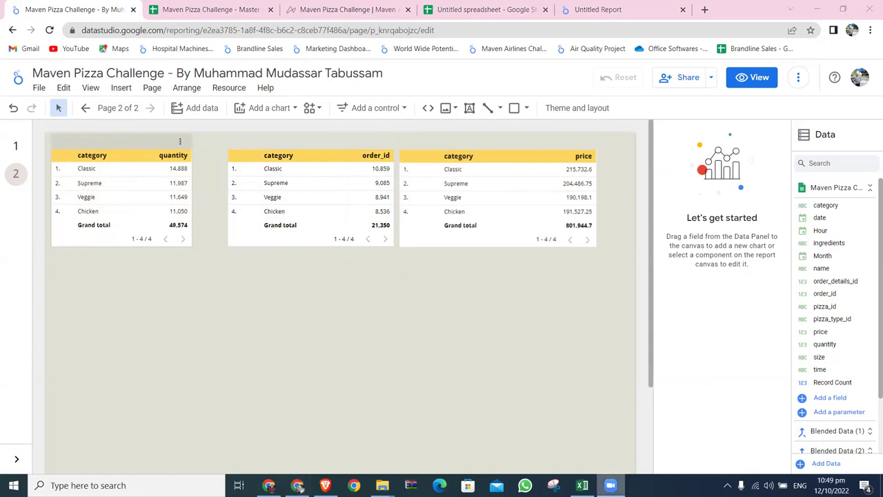
pyautogui.rightClick(611, 485)
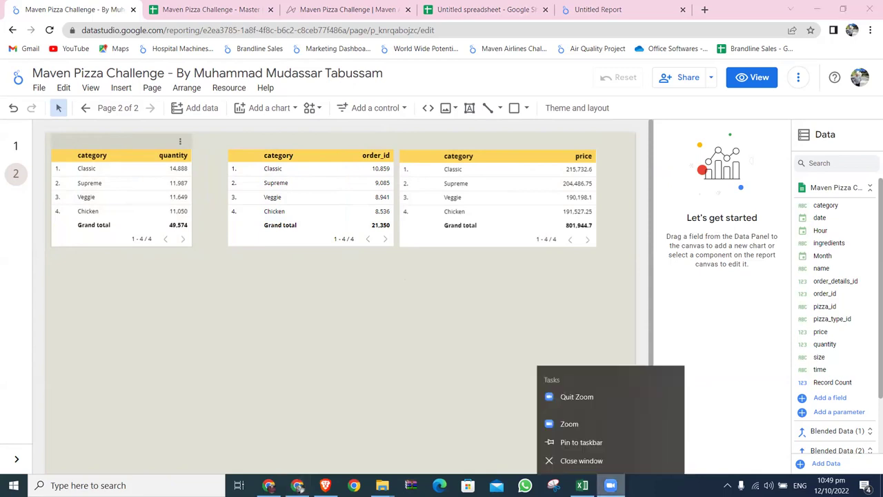
pyautogui.click(491, 446)
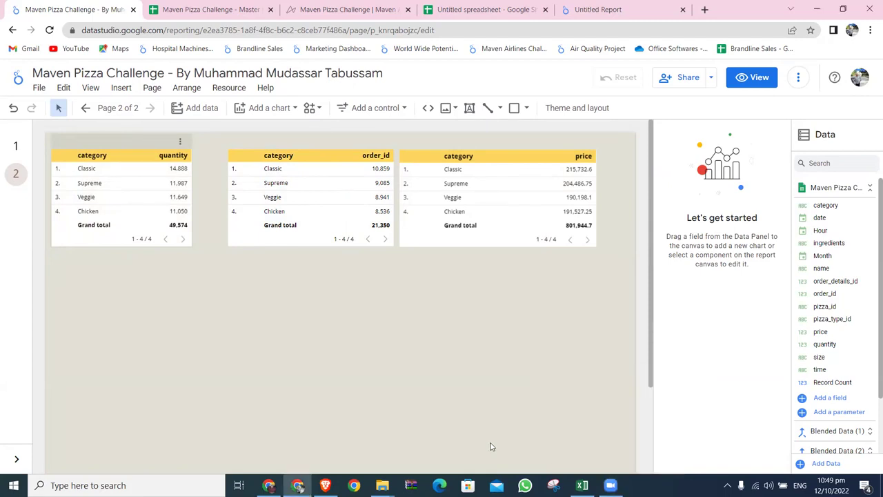
# Place a column chart below the tables and widen it to span all three.
pyautogui.click(295, 109)
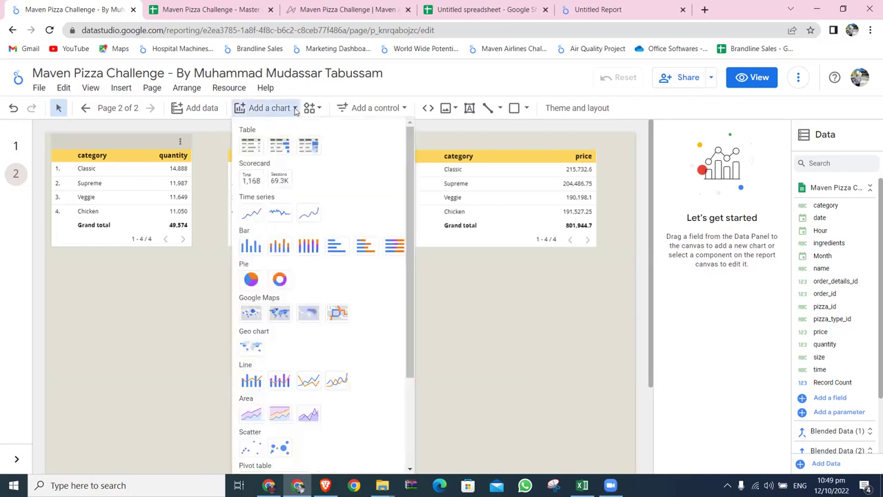
pyautogui.click(251, 248)
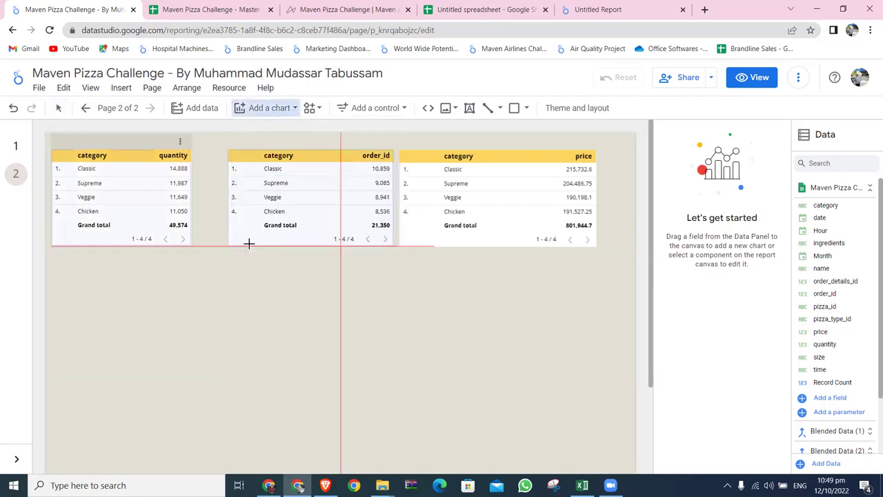
pyautogui.click(67, 277)
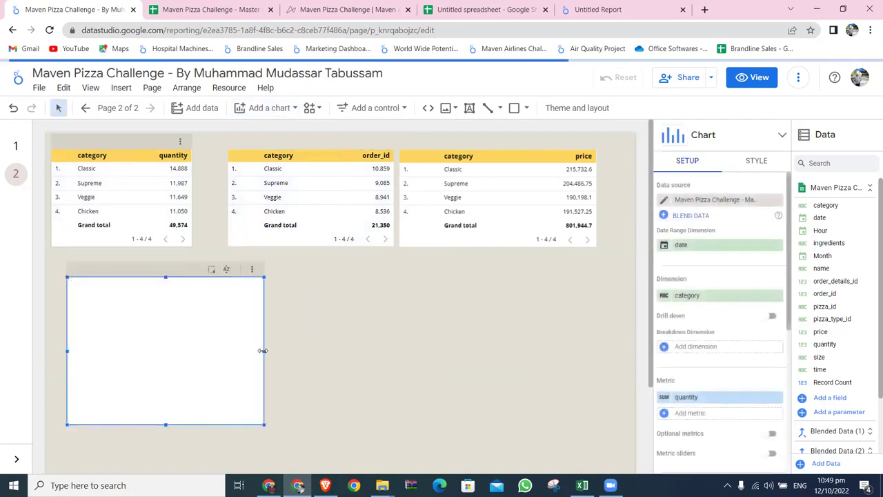
pyautogui.moveTo(262, 351); pyautogui.dragTo(593, 350)
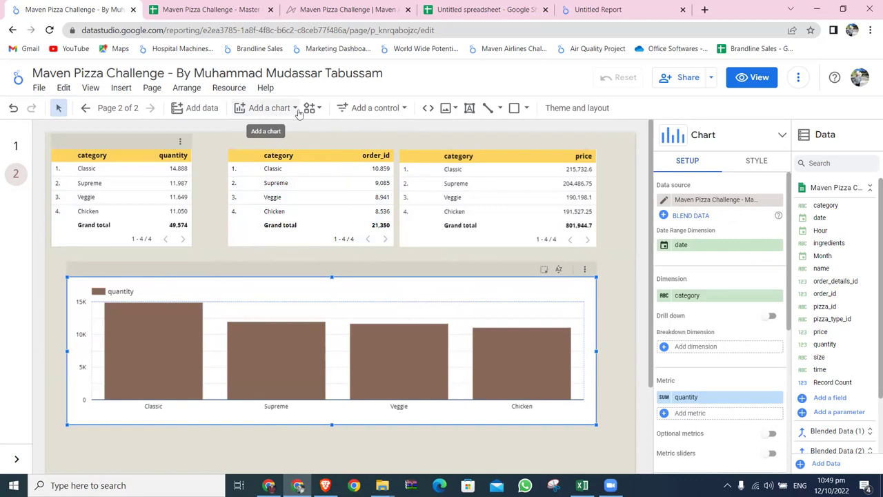
pyautogui.click(296, 112)
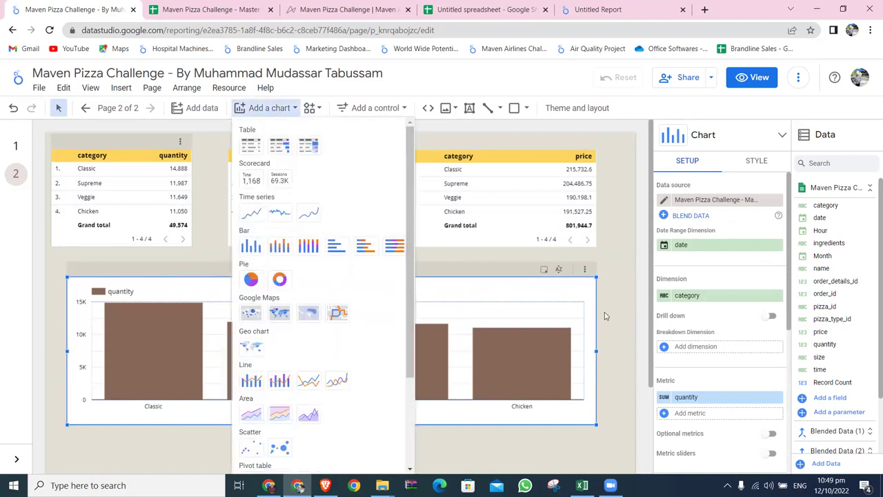
pyautogui.click(620, 323)
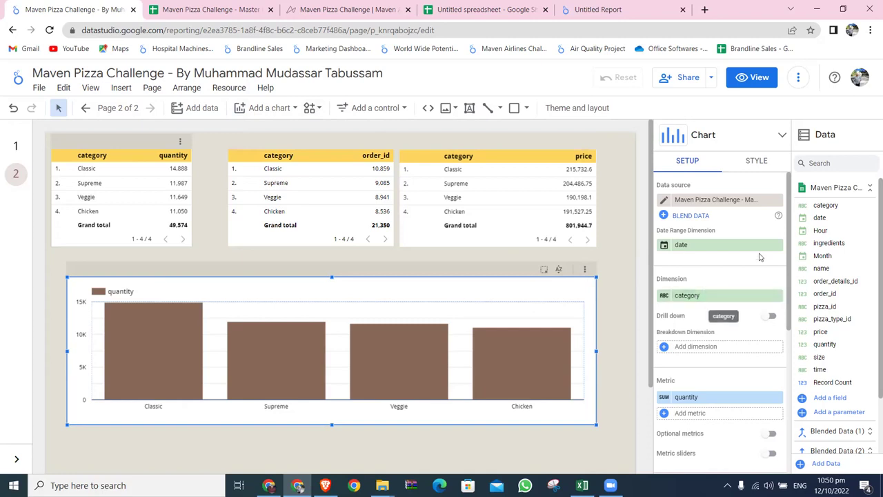
# Swap the column chart's dimension from category to date.
pyautogui.moveTo(820, 218); pyautogui.dragTo(713, 299)
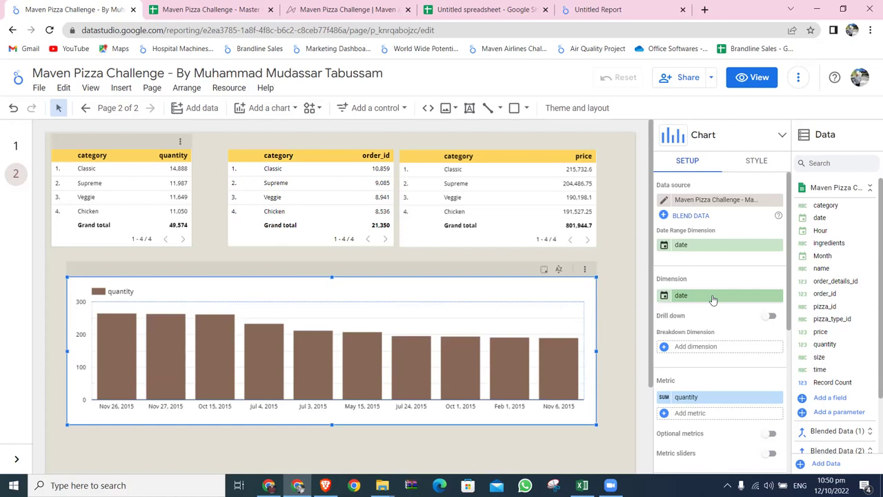
pyautogui.click(664, 296)
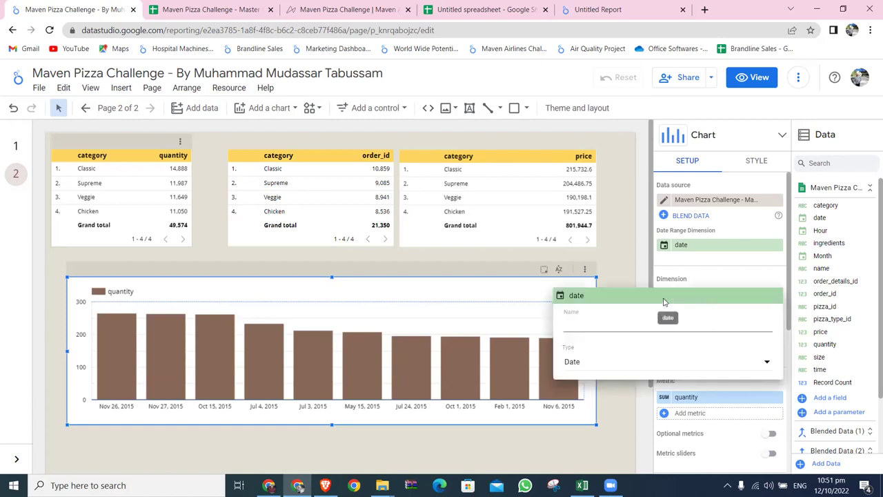
pyautogui.click(642, 364)
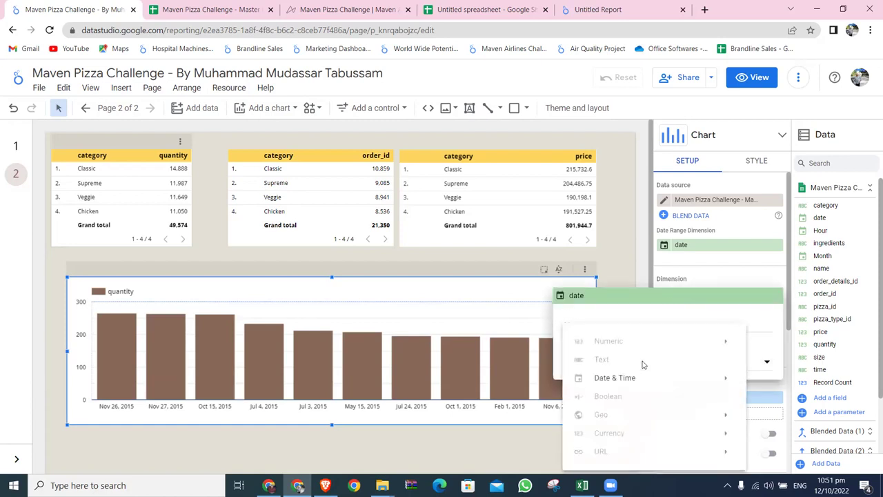
pyautogui.moveTo(637, 384)
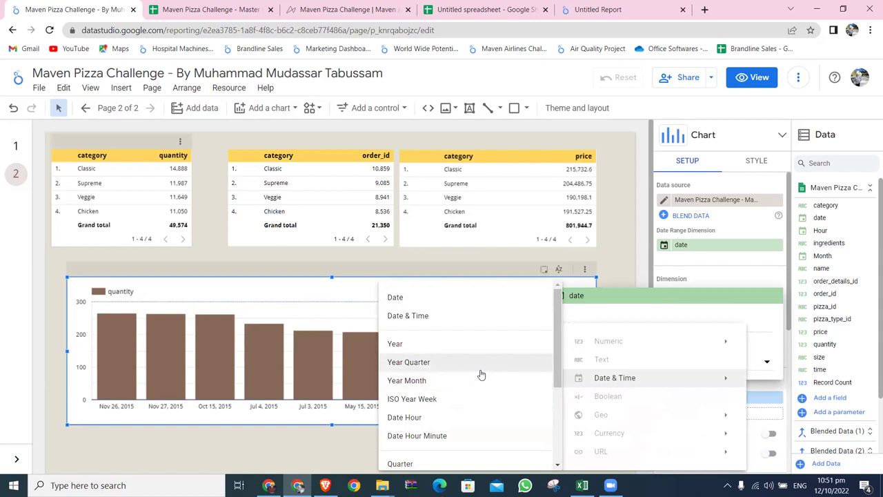
pyautogui.scroll(-2, 481, 374)
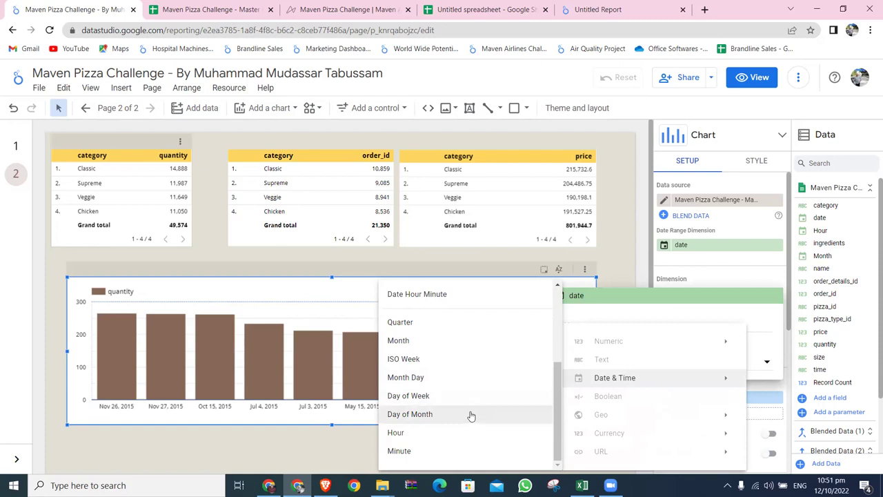
pyautogui.click(619, 274)
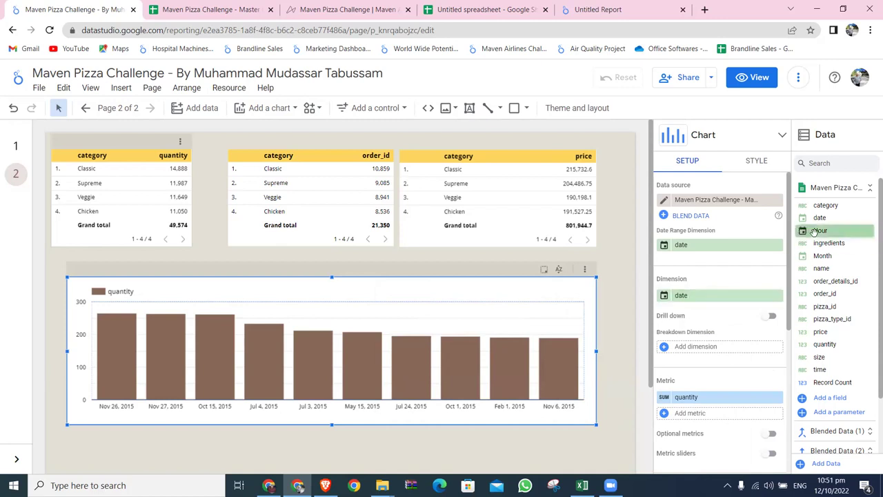
pyautogui.moveTo(691, 302); pyautogui.dragTo(708, 299)
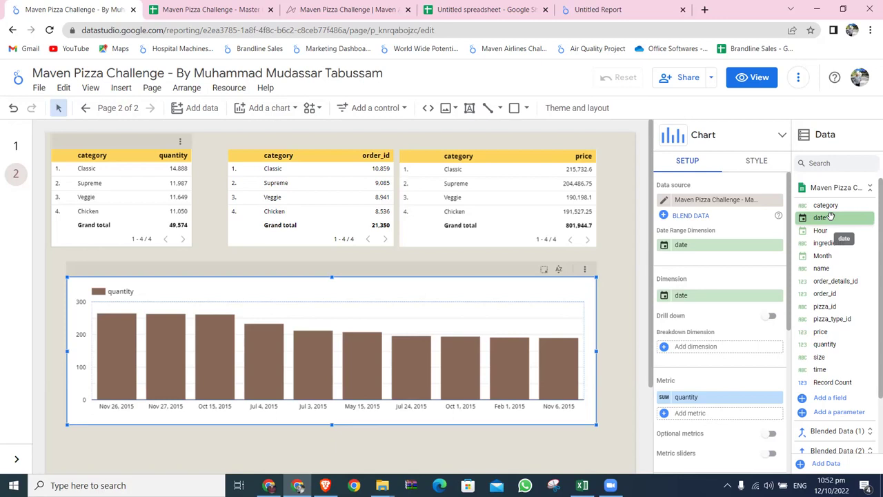
pyautogui.moveTo(829, 216); pyautogui.dragTo(663, 302)
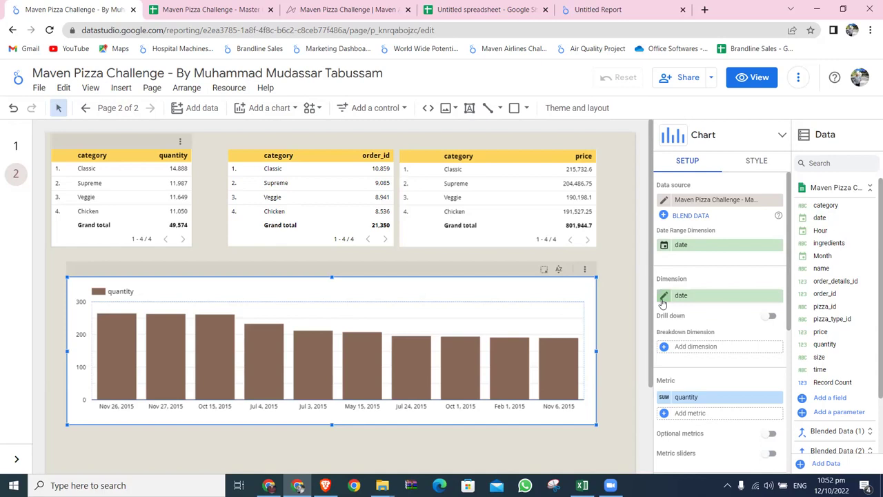
pyautogui.click(663, 302)
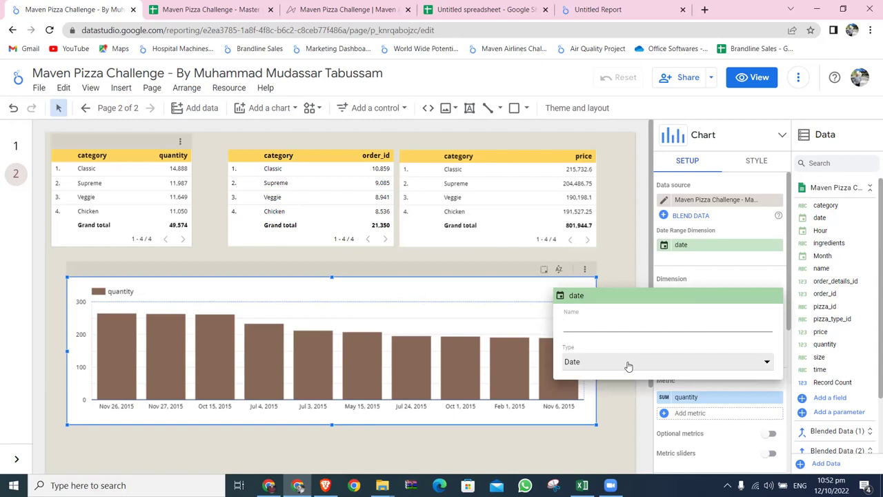
pyautogui.click(624, 279)
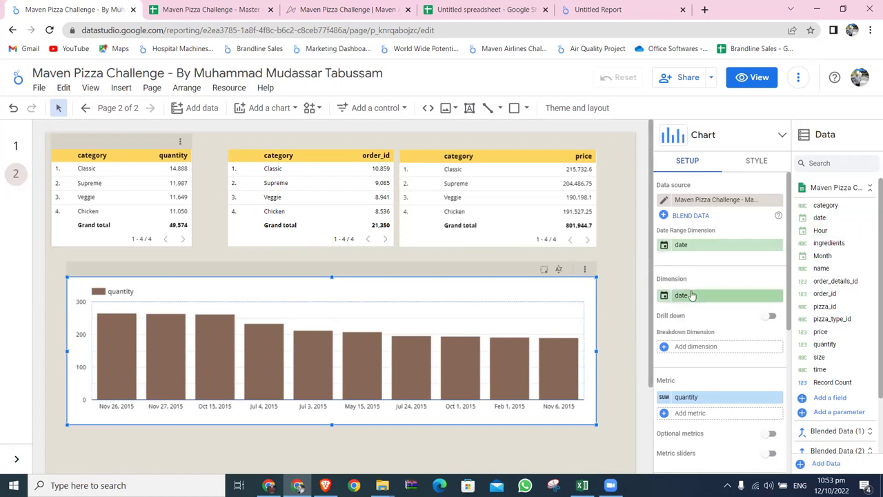
pyautogui.click(696, 296)
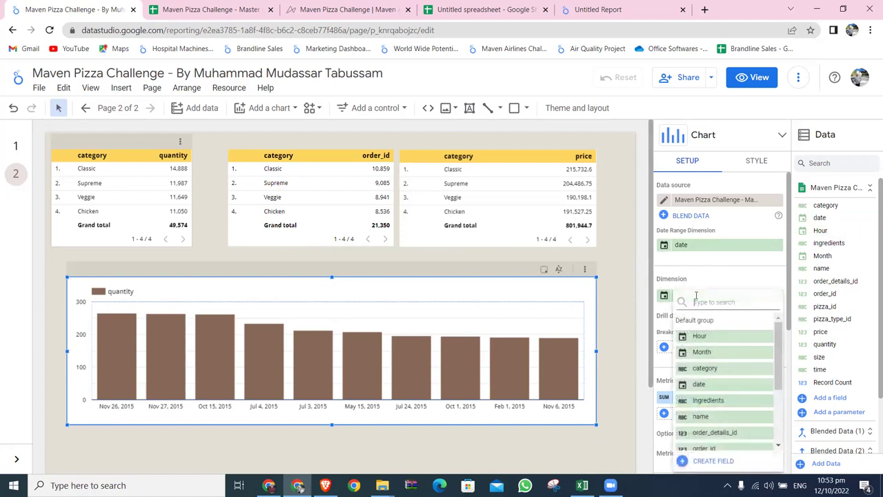
pyautogui.write('dat')
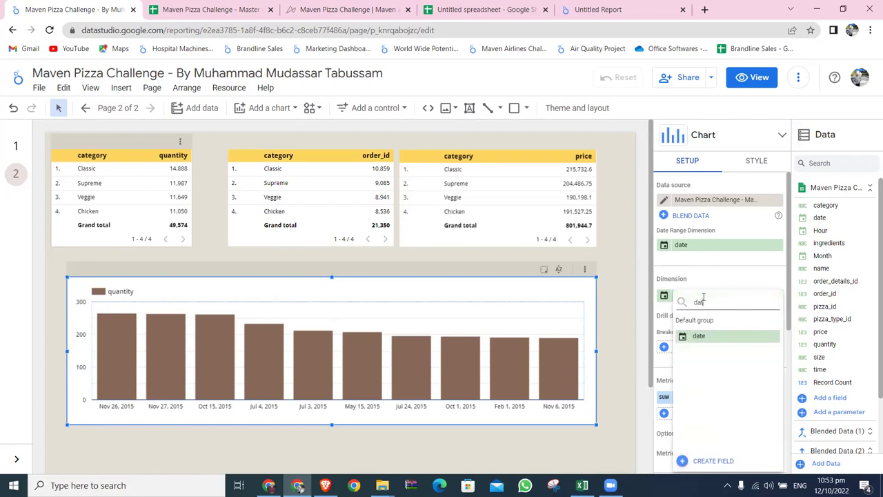
pyautogui.click(701, 338)
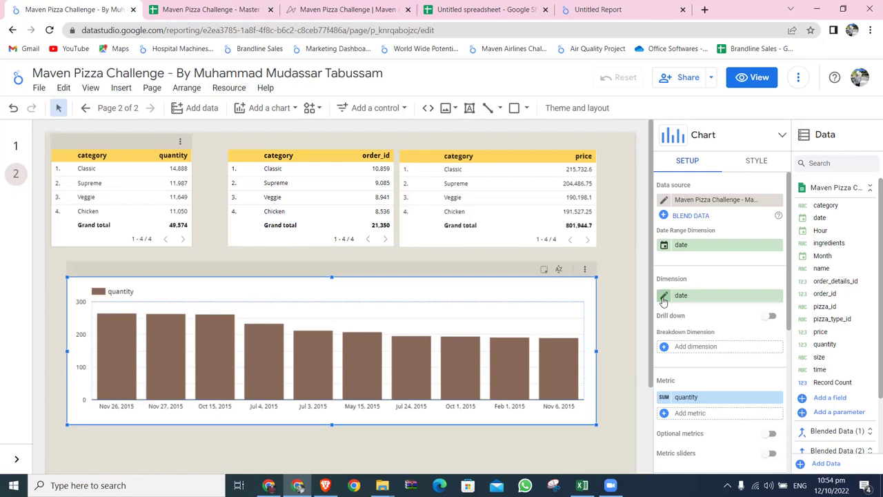
# Set the date dimension's type to Date & Time > Month.
pyautogui.click(663, 298)
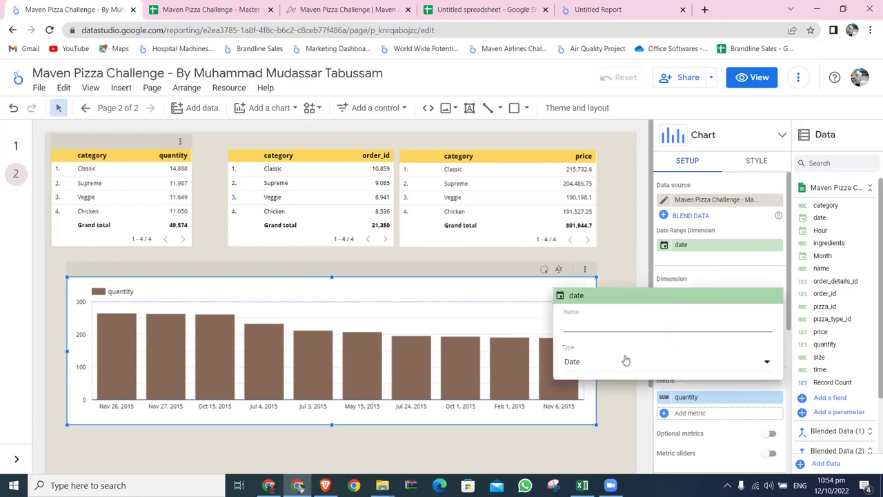
pyautogui.click(624, 361)
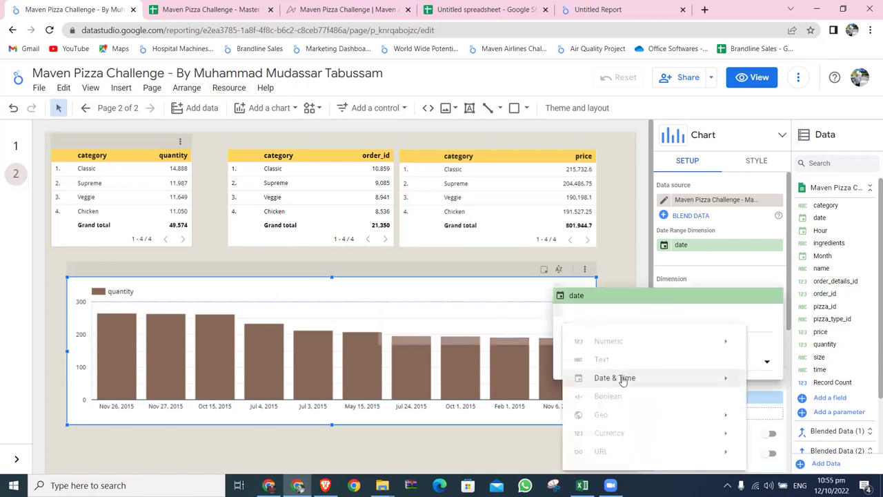
pyautogui.moveTo(623, 381)
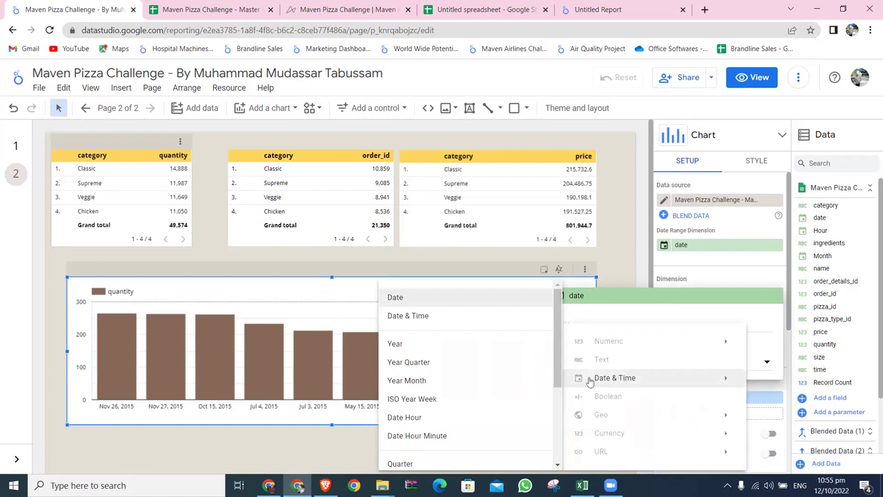
pyautogui.scroll(-3, 427, 396)
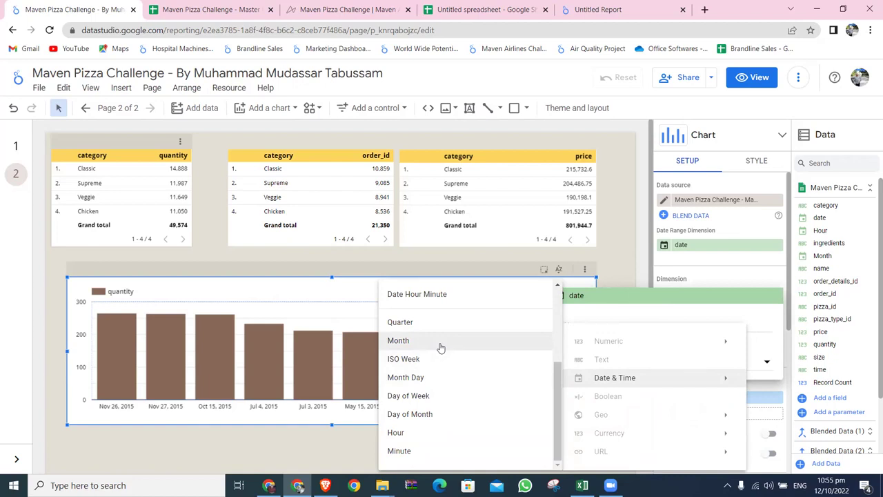
pyautogui.click(440, 342)
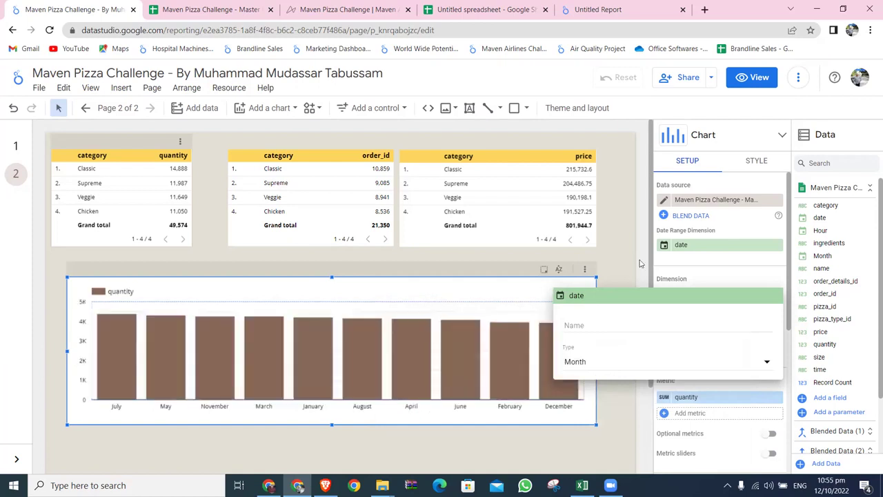
pyautogui.click(616, 270)
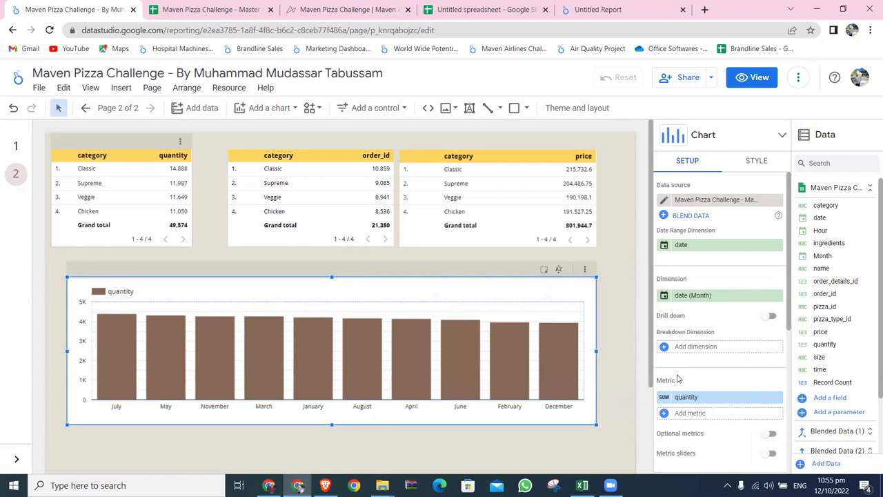
# Reopen the date field editor, reapply Month grouping, and close it.
pyautogui.click(661, 298)
pyautogui.click(635, 366)
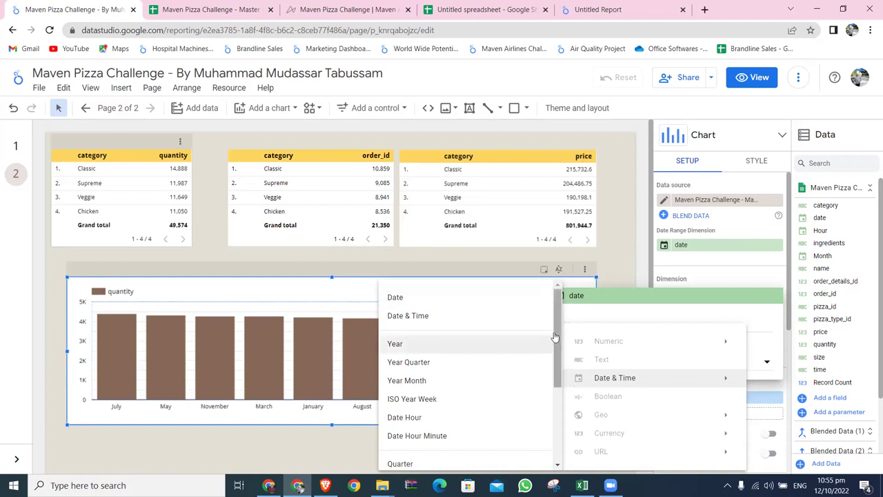
pyautogui.scroll(-1, 560, 334)
pyautogui.scroll(-1, 560, 334)
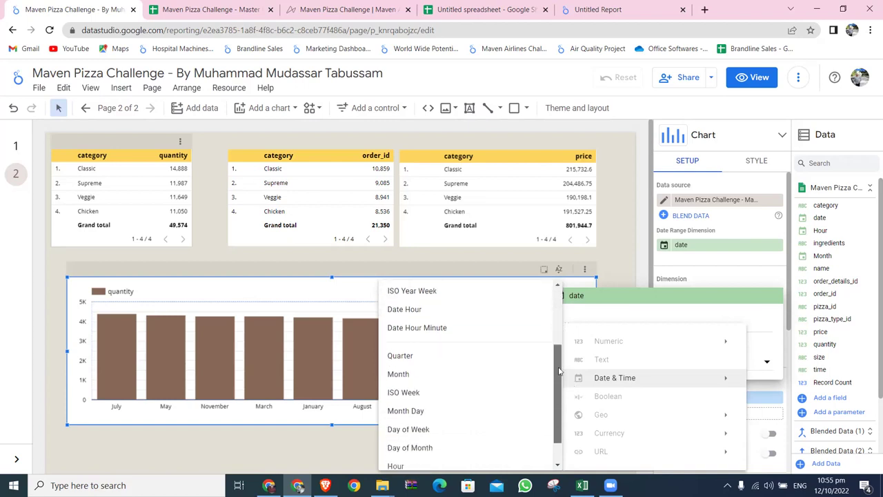
pyautogui.scroll(-1, 560, 334)
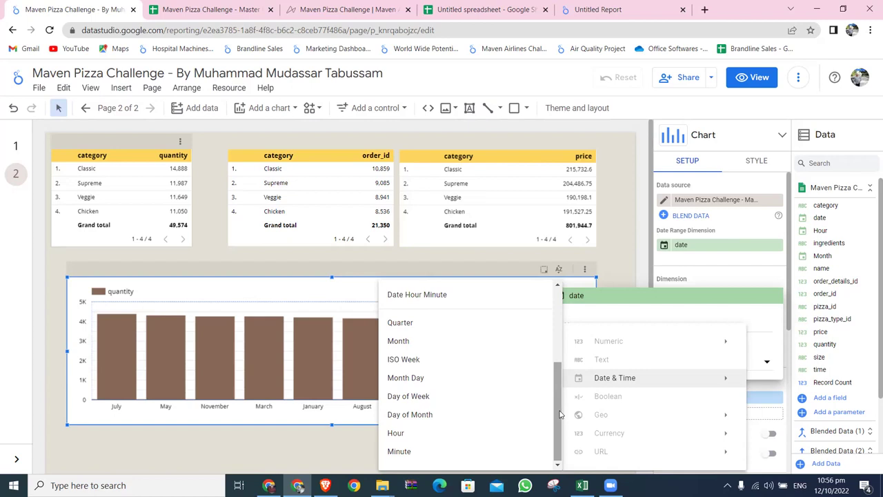
pyautogui.click(617, 269)
pyautogui.click(623, 269)
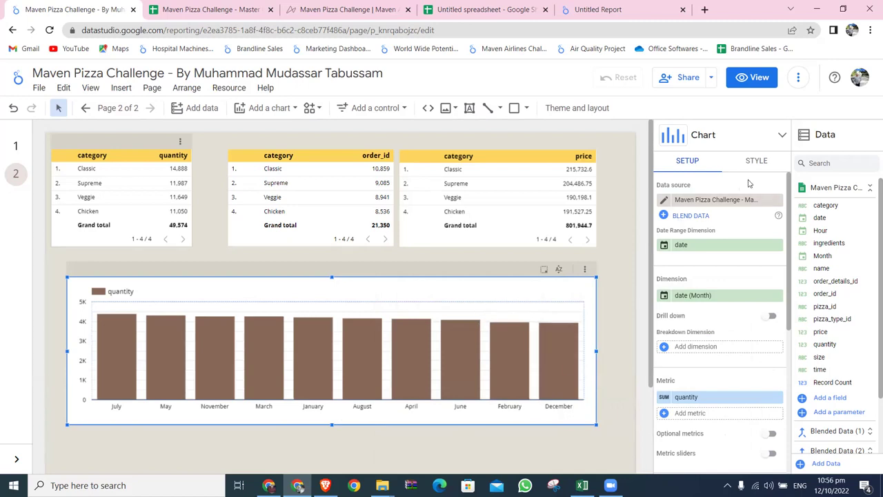
# Select the Bars value in the chart's Style settings, then nudge the chart left.
pyautogui.click(755, 166)
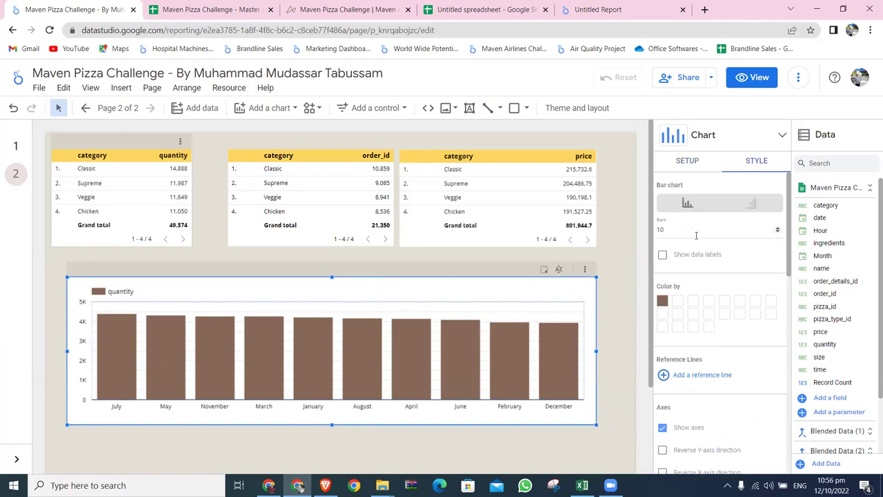
pyautogui.moveTo(687, 229); pyautogui.dragTo(648, 229)
pyautogui.moveTo(507, 268); pyautogui.dragTo(495, 265)
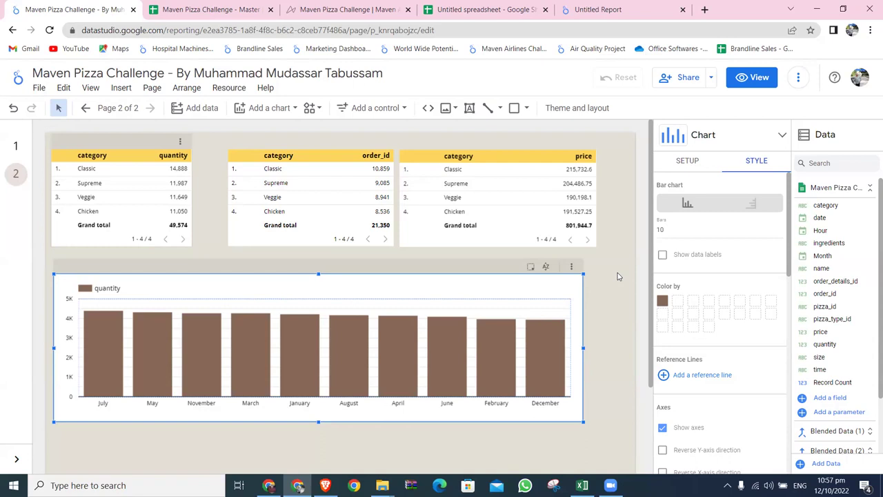
# Confirm the date dimension stays typed as Month, then switch to the video call.
pyautogui.click(690, 161)
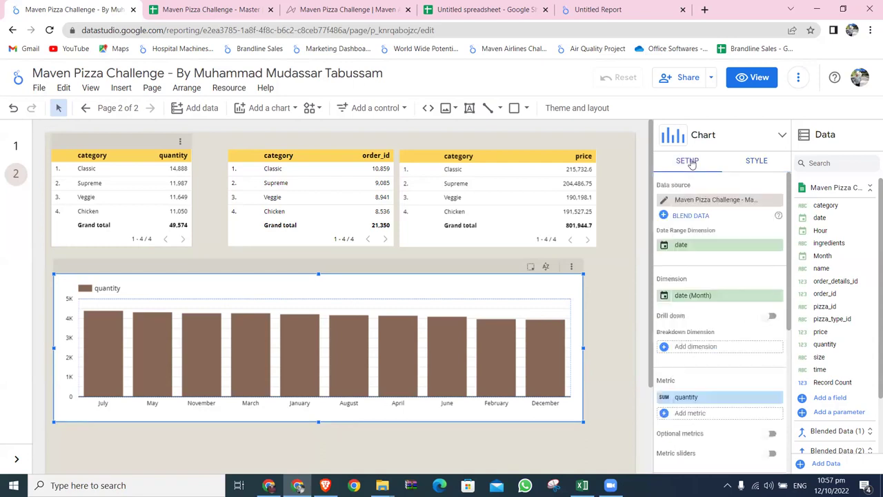
pyautogui.click(663, 298)
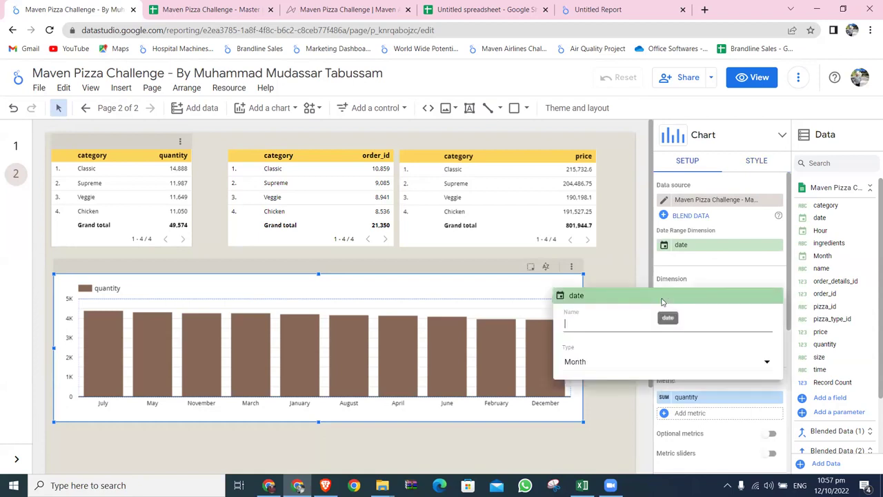
pyautogui.click(645, 358)
pyautogui.moveTo(641, 377)
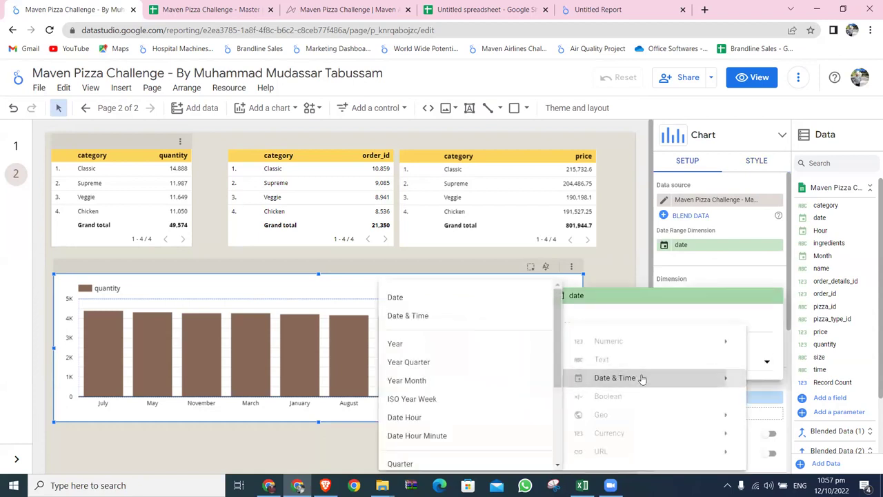
pyautogui.scroll(-3, 472, 402)
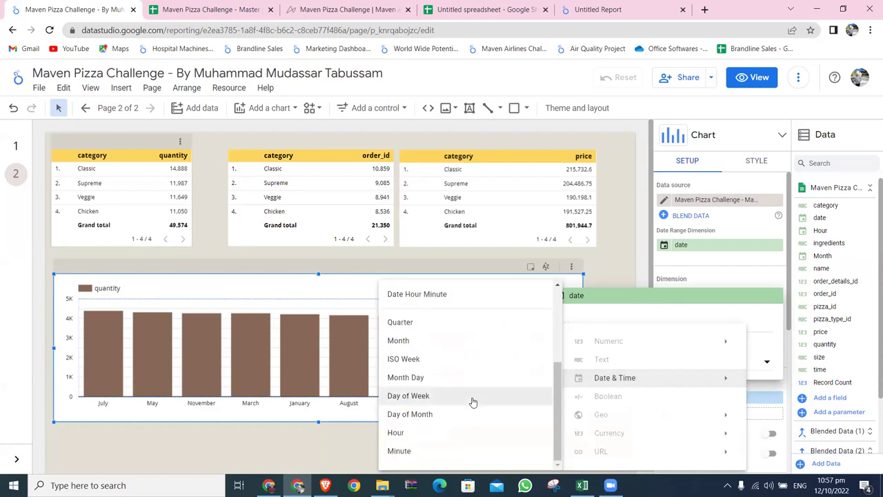
pyautogui.click(638, 228)
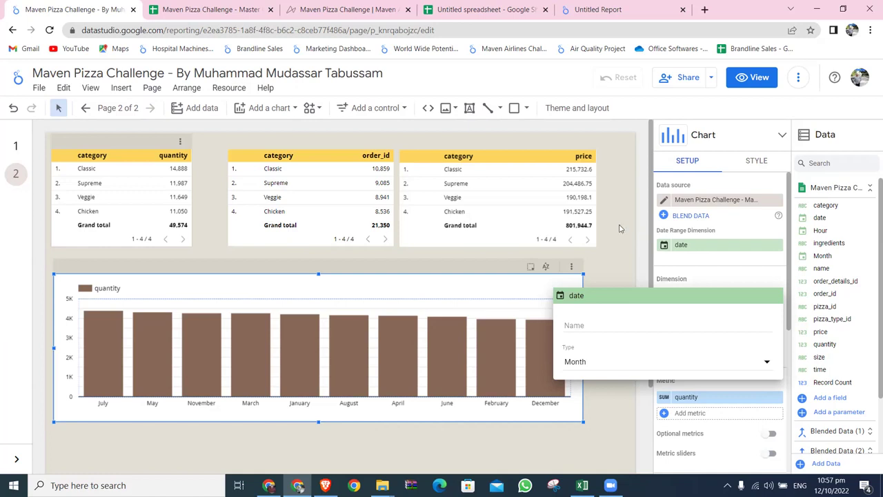
pyautogui.click(620, 229)
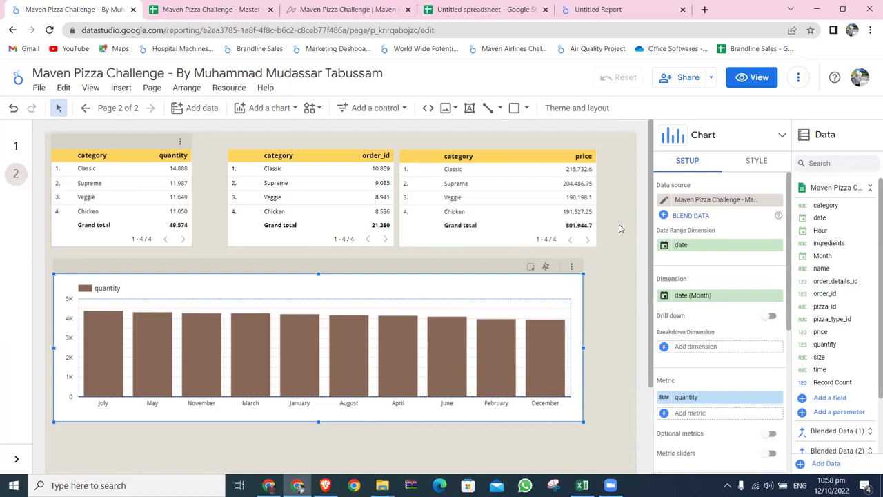
pyautogui.click(620, 481)
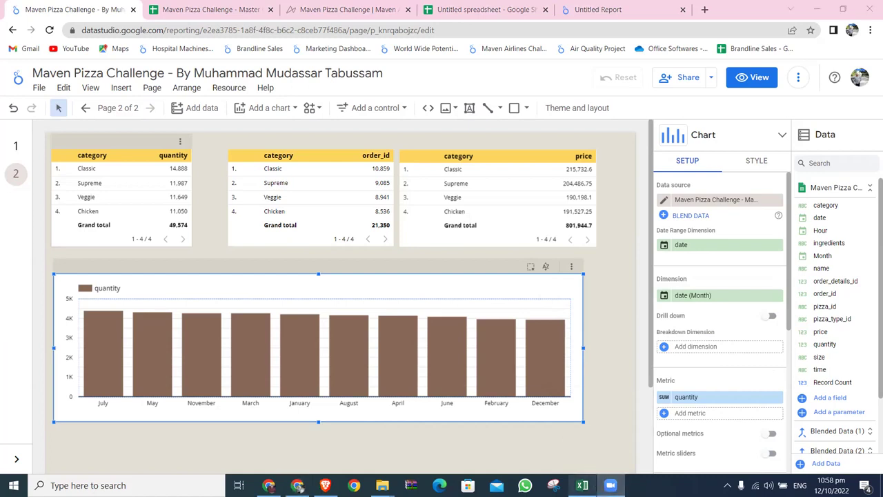
pyautogui.moveTo(582, 485)
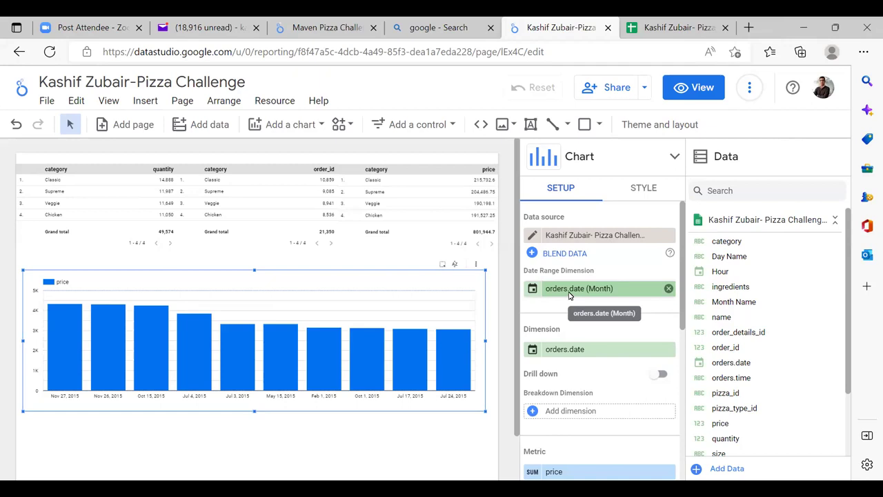
# Set orders.date to Month grouping and inspect the Date Range Dimension choices unchanged.
pyautogui.click(531, 353)
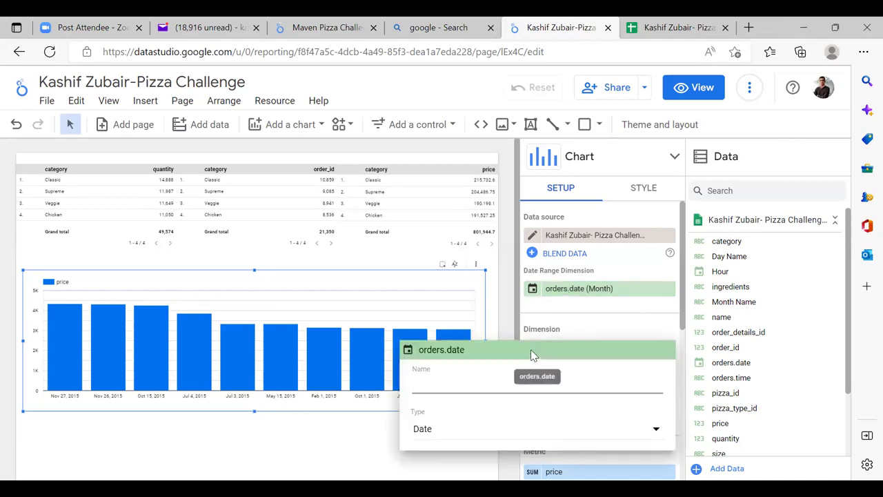
pyautogui.click(487, 435)
pyautogui.moveTo(476, 431)
pyautogui.moveTo(414, 407)
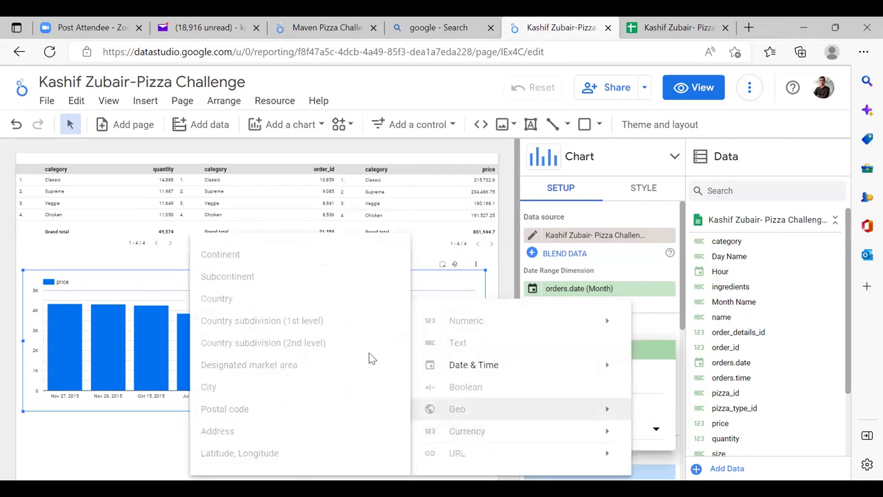
pyautogui.moveTo(417, 366)
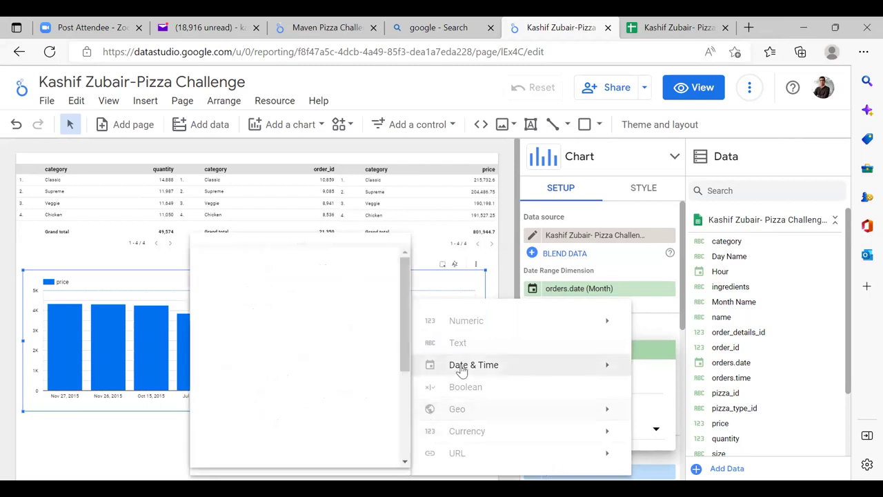
pyautogui.moveTo(403, 365); pyautogui.dragTo(403, 461)
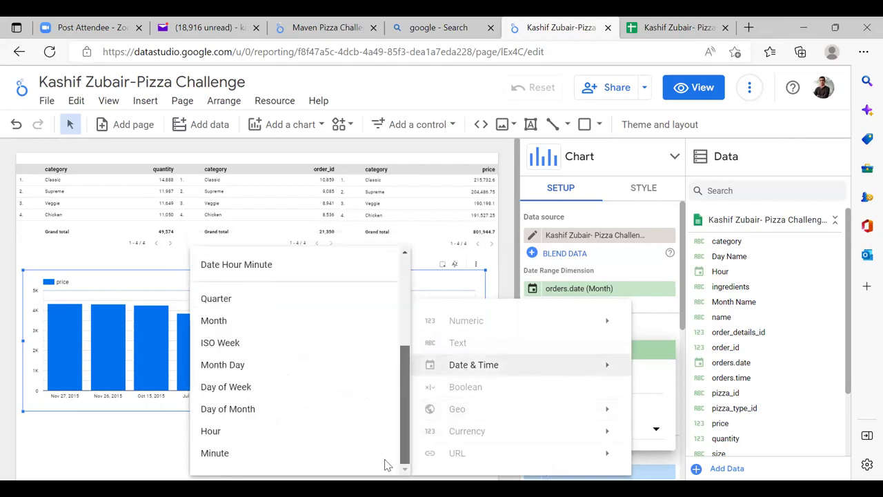
pyautogui.click(235, 325)
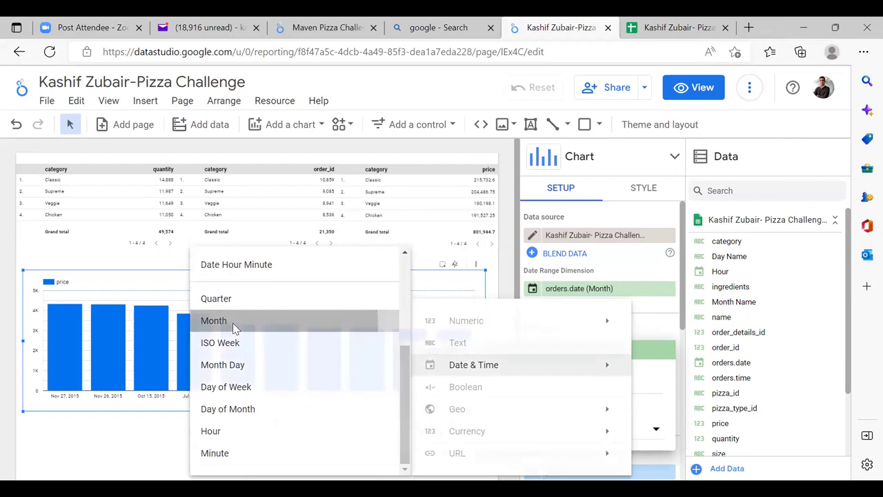
pyautogui.click(346, 446)
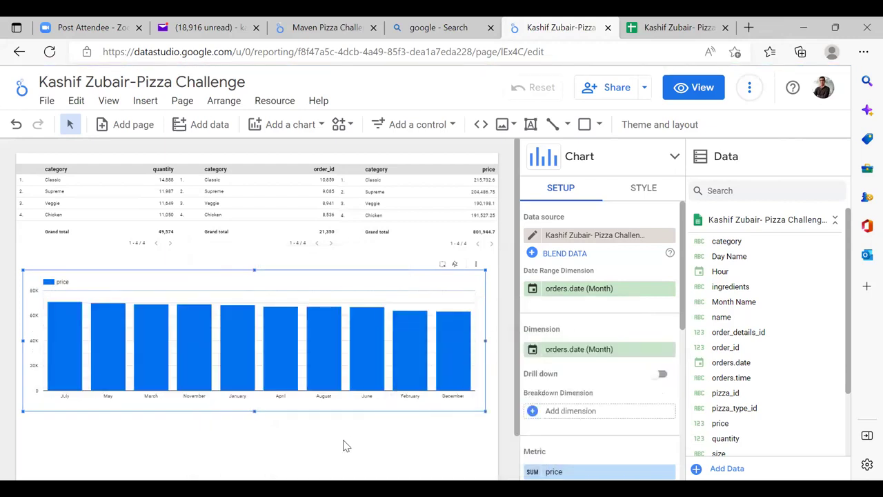
pyautogui.click(577, 289)
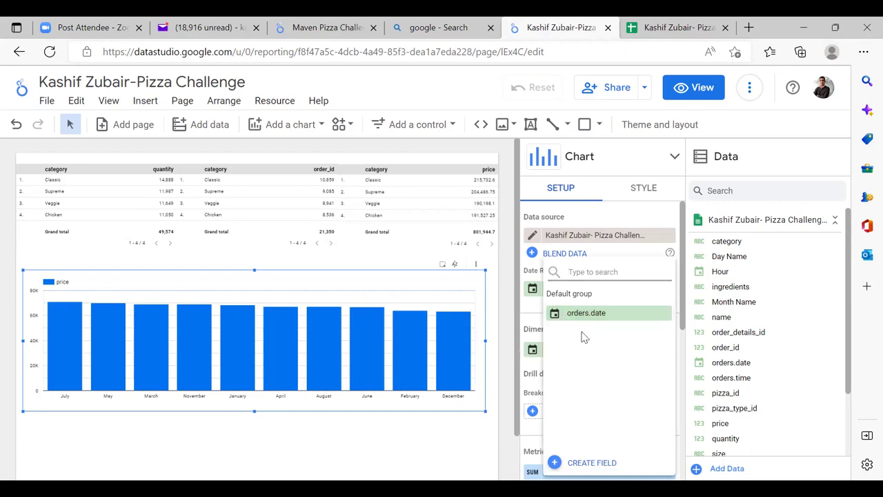
pyautogui.click(418, 466)
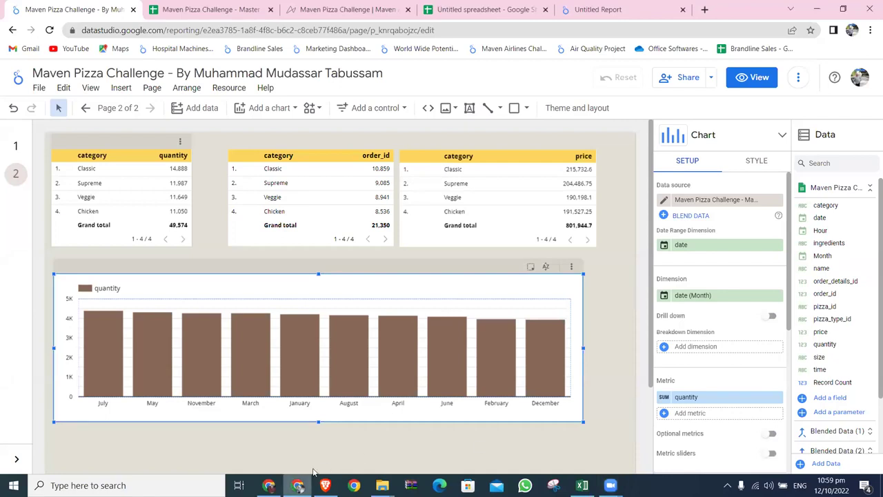
# Change the quantity chart's bars from 10 to 12, show data labels, and drag the chart taller.
pyautogui.click(760, 160)
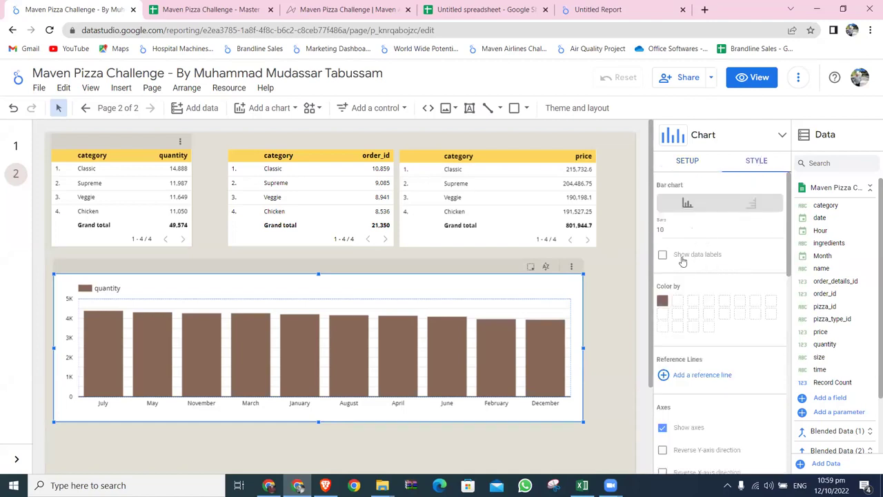
pyautogui.doubleClick(664, 230)
pyautogui.write('12')
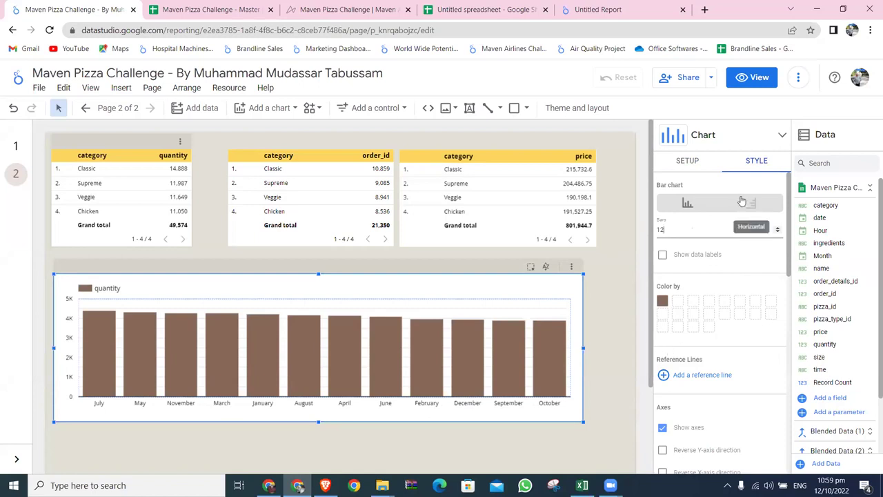
pyautogui.click(663, 255)
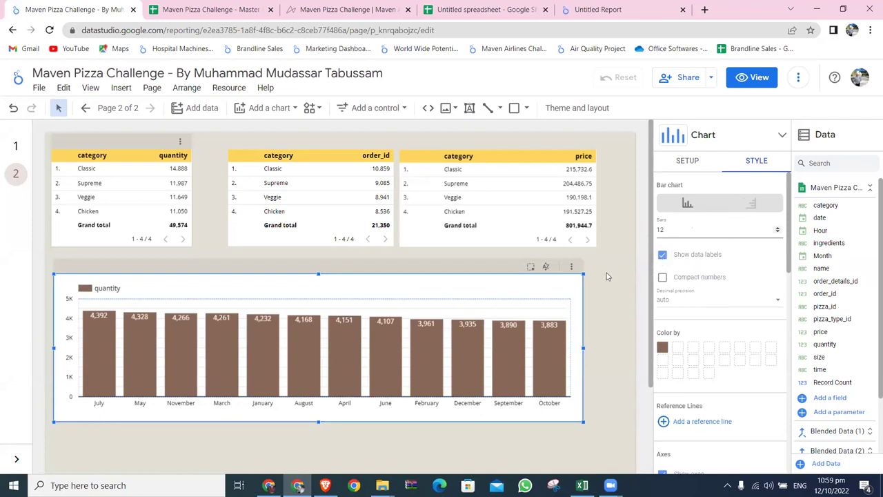
pyautogui.scroll(-3, 607, 273)
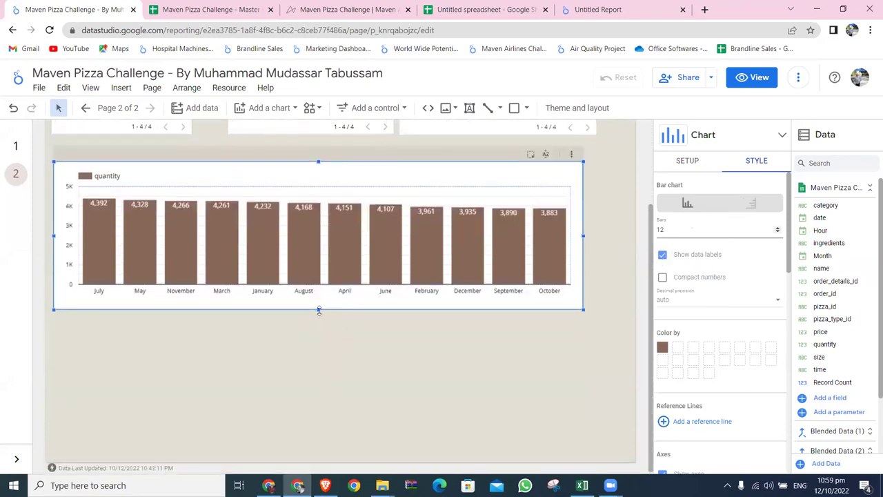
pyautogui.moveTo(318, 310); pyautogui.dragTo(323, 377)
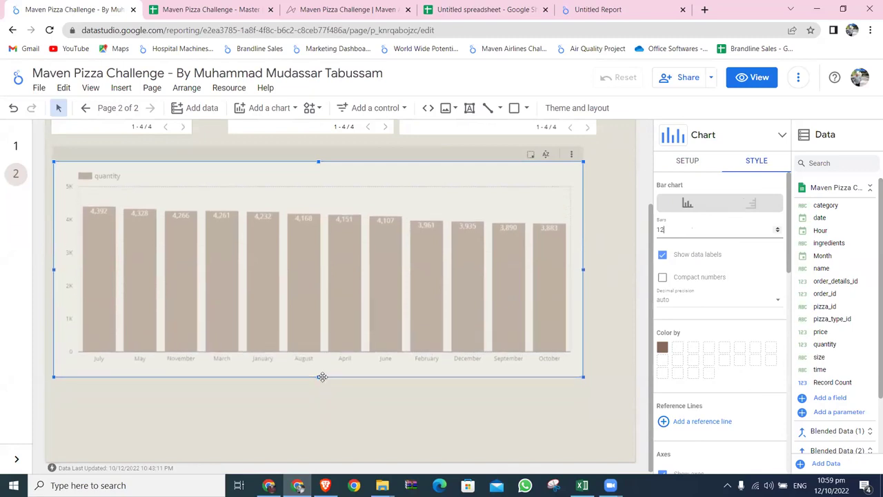
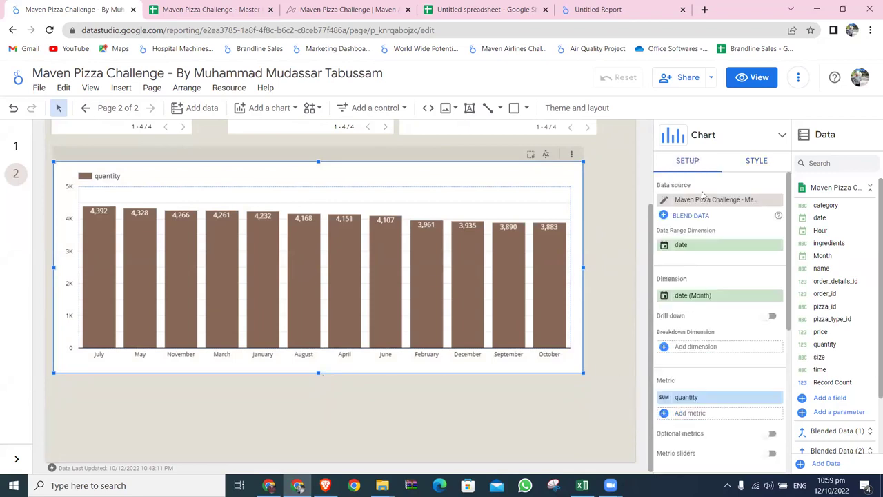
# Review the monthly bar chart's Style options, where the bar count is set to 12.
pyautogui.scroll(-2, 729, 350)
pyautogui.scroll(-2, 729, 349)
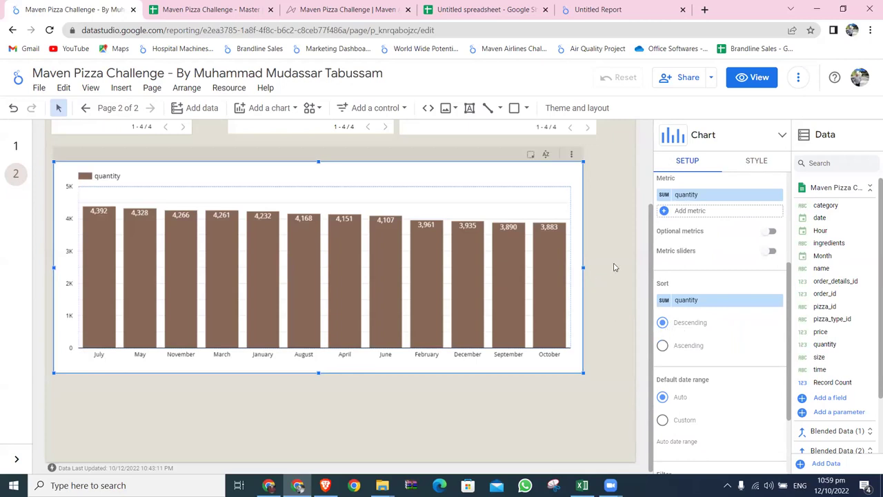
pyautogui.click(614, 267)
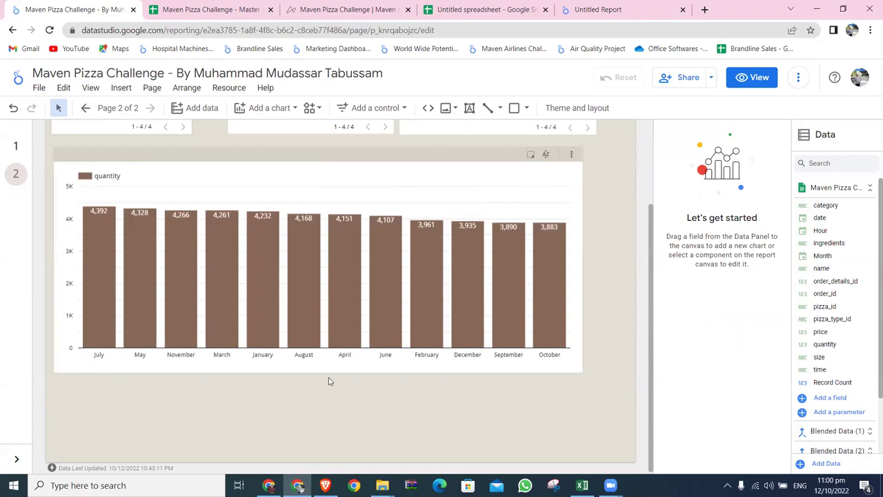
pyautogui.click(528, 177)
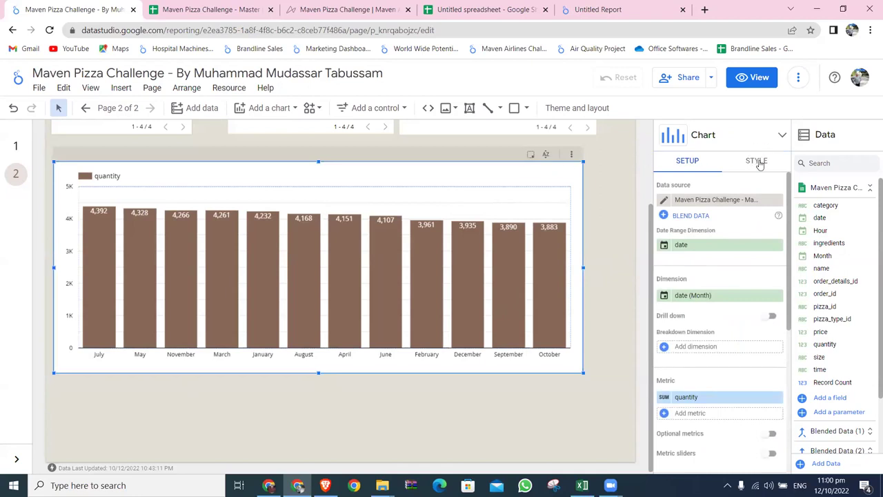
pyautogui.click(758, 163)
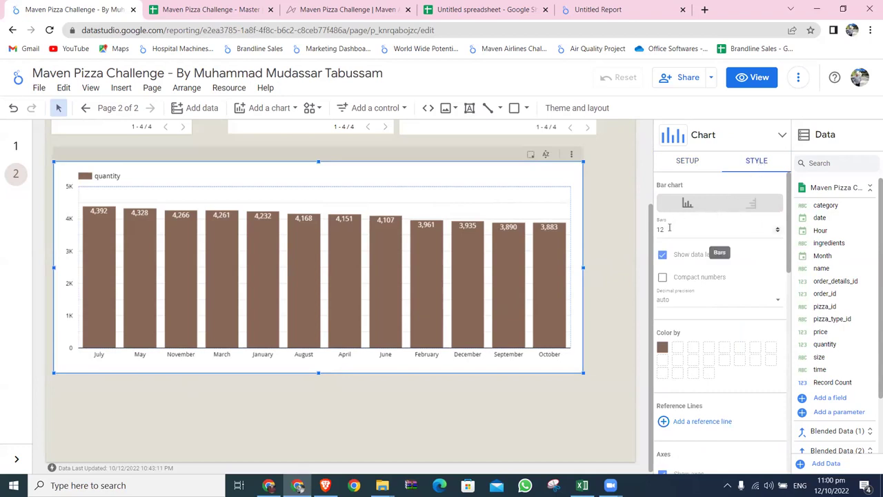
pyautogui.doubleClick(660, 229)
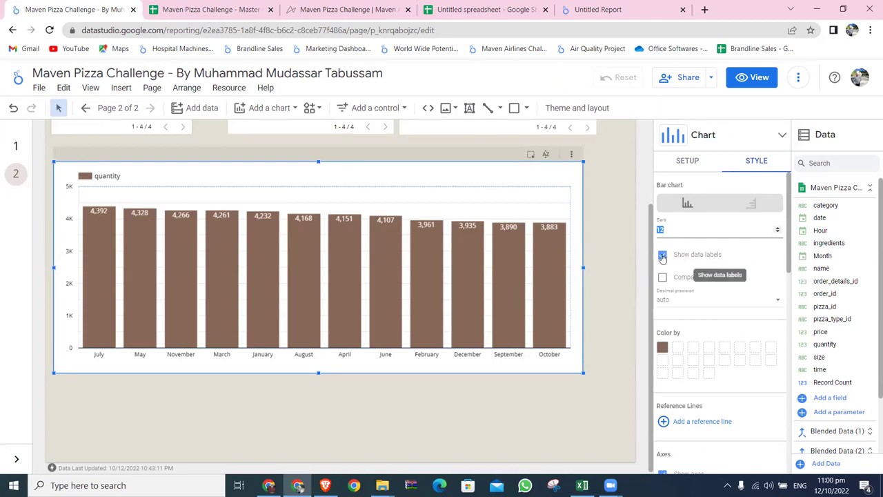
# Reselect the monthly quantity bar chart and bring its Metric and Sort setup sections into view.
pyautogui.click(611, 256)
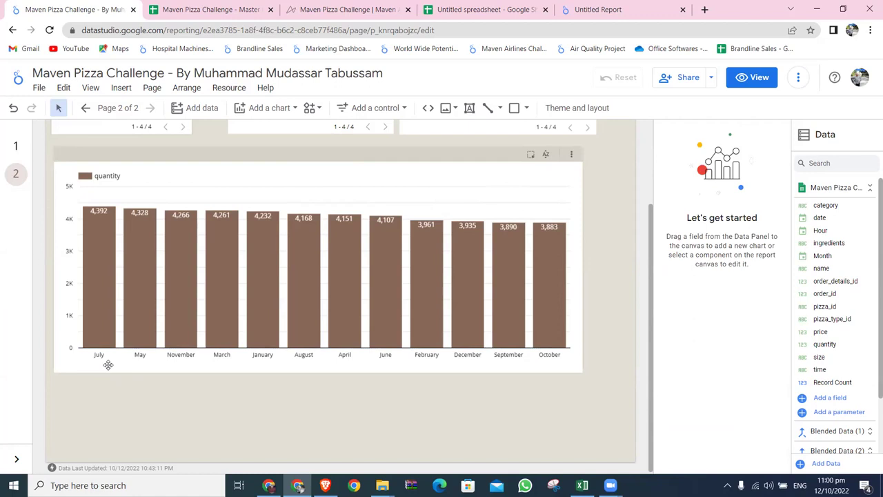
pyautogui.moveTo(109, 295)
pyautogui.click(557, 169)
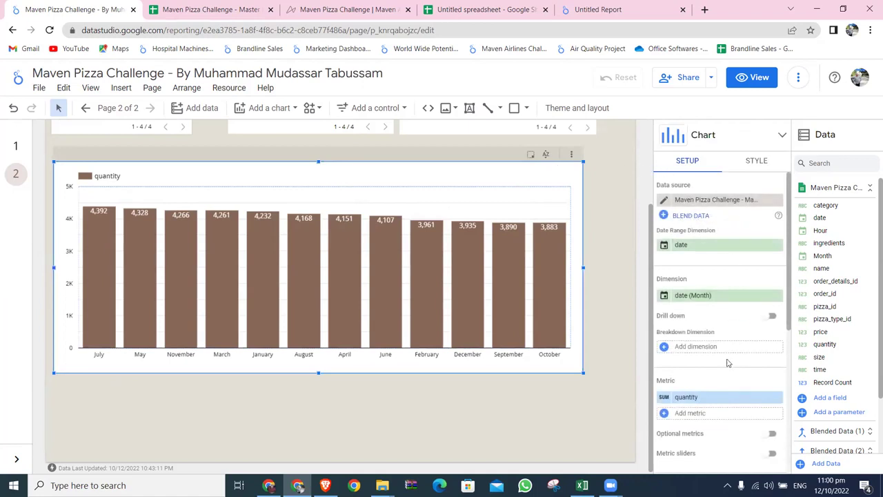
pyautogui.scroll(-3, 724, 377)
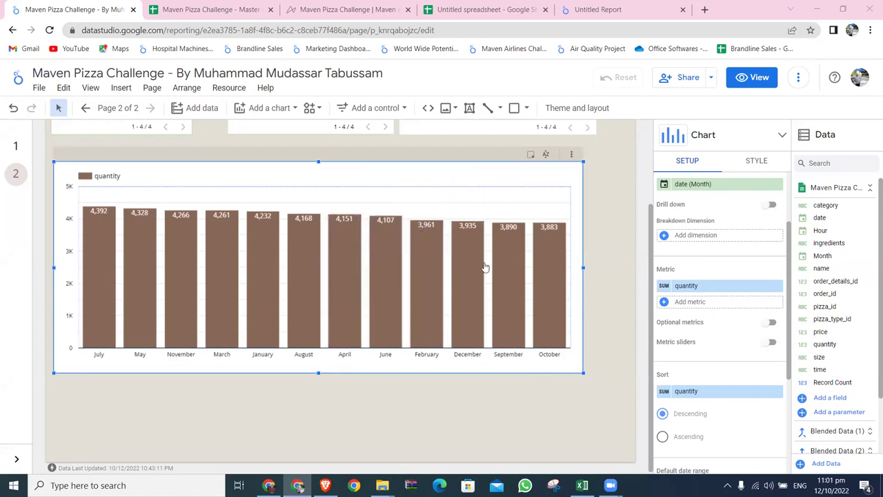
# Add the price field as a second metric beside quantity, showing July's summed price of 71,027.45.
pyautogui.click(708, 302)
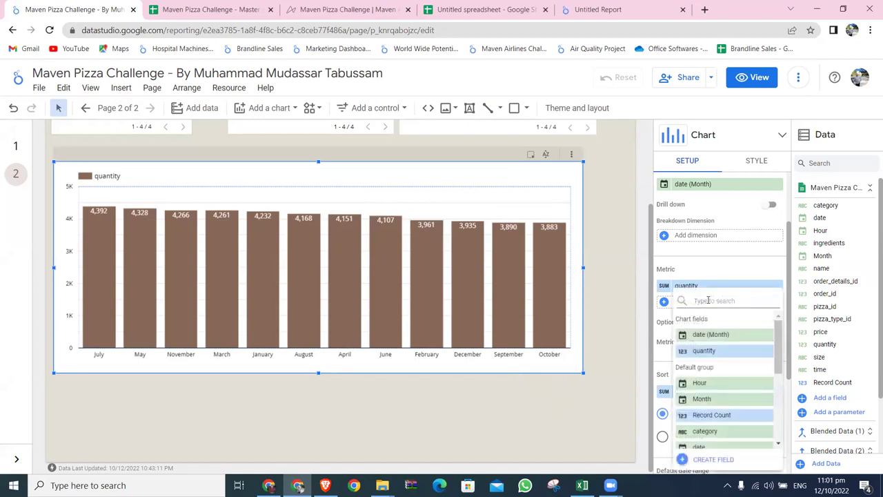
pyautogui.write('pr')
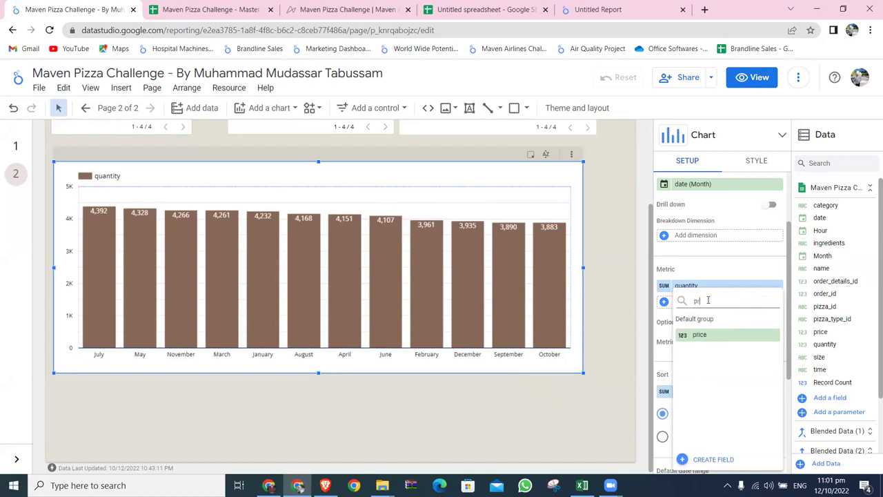
pyautogui.click(714, 335)
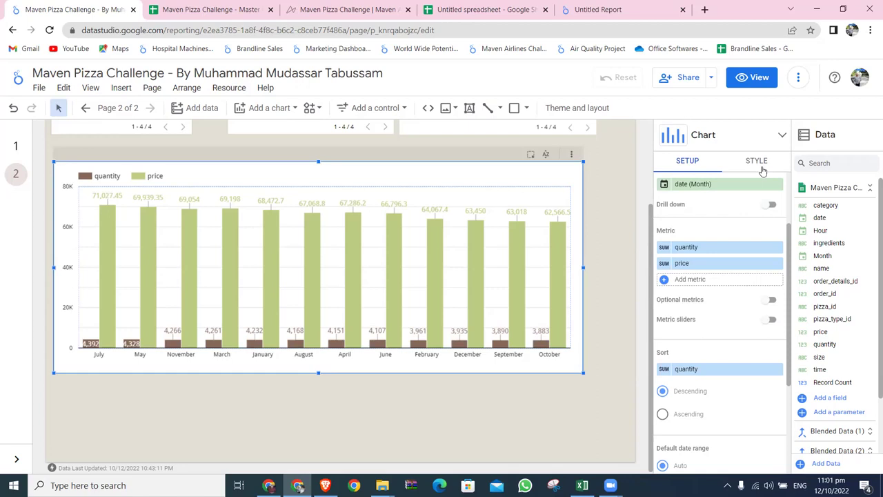
pyautogui.click(607, 229)
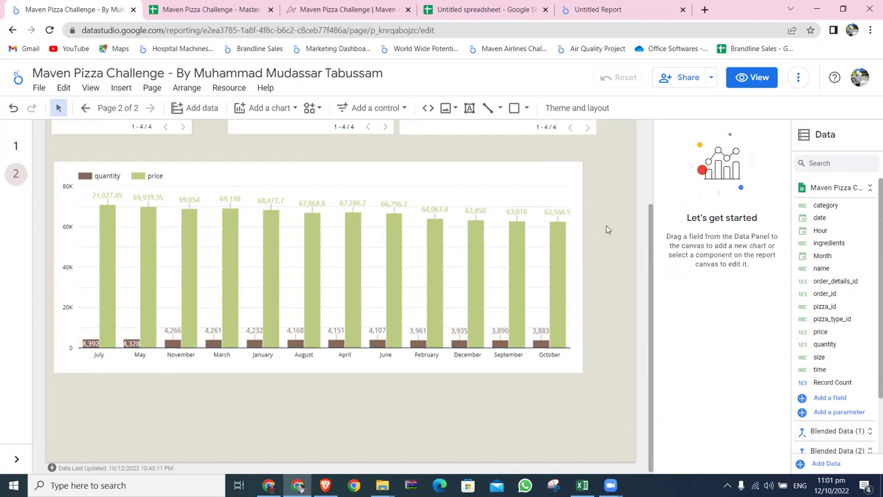
# Look over the category tables, then reselect the quantity-and-price bar chart and review its Setup panel.
pyautogui.scroll(2, 607, 230)
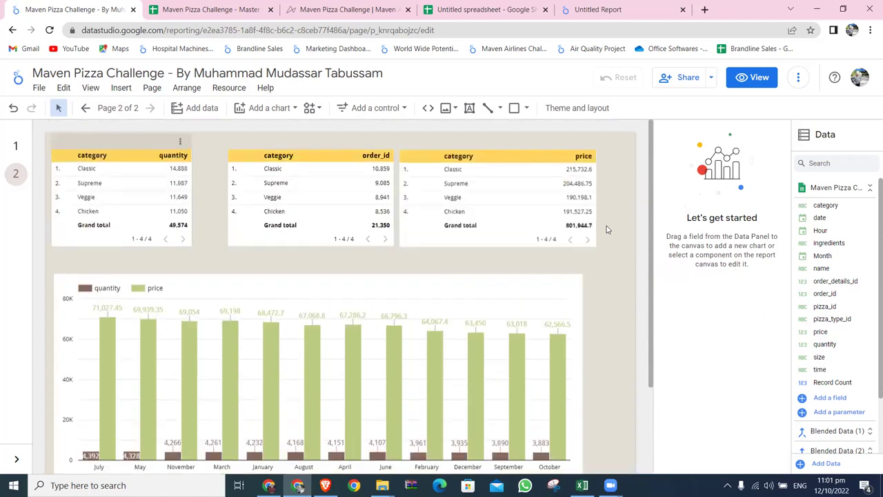
pyautogui.scroll(-1, 607, 230)
pyautogui.scroll(-1, 607, 230)
pyautogui.click(562, 195)
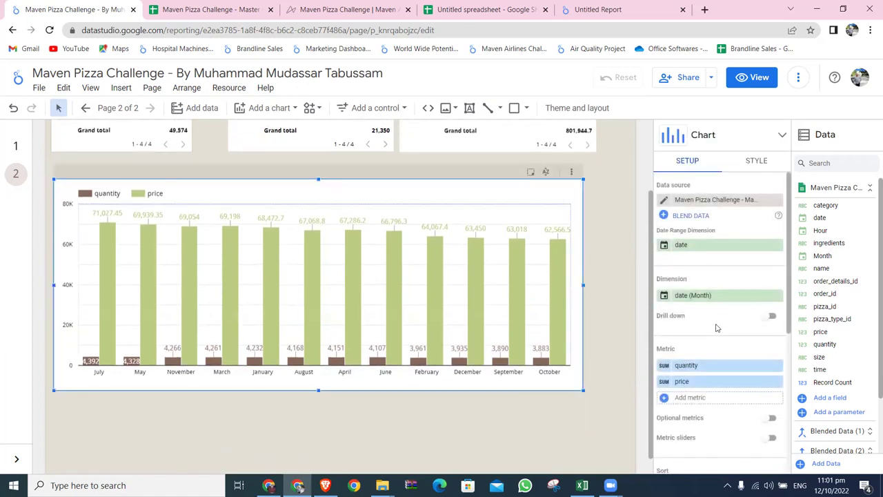
pyautogui.scroll(-2, 716, 328)
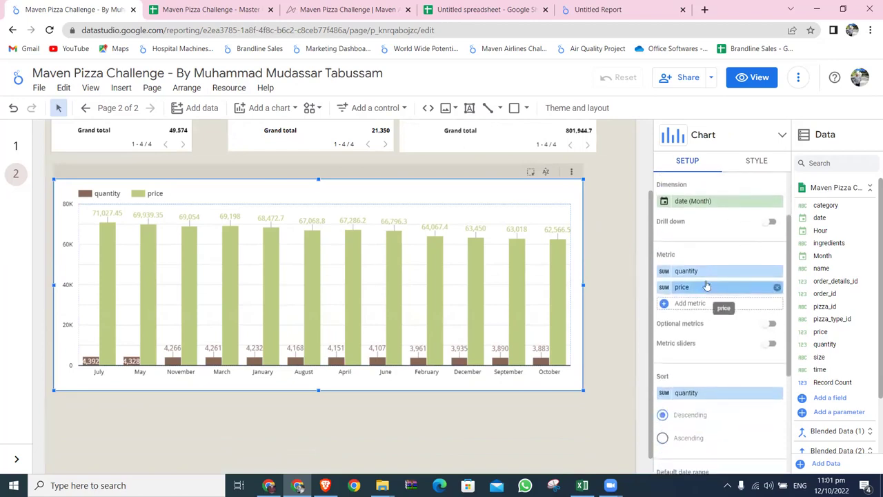
pyautogui.scroll(2, 715, 241)
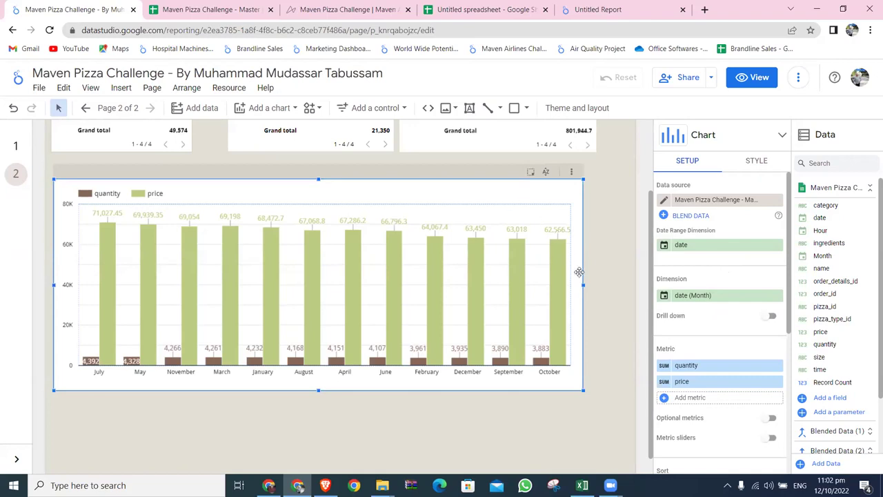
# Stretch the quantity-and-price bar chart wider to the right and move it slightly lower on the page.
pyautogui.moveTo(583, 285); pyautogui.dragTo(617, 279)
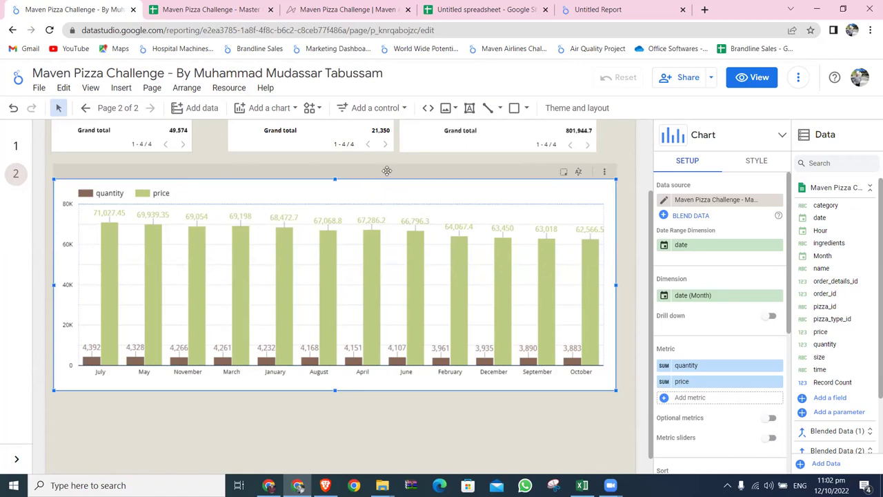
pyautogui.moveTo(388, 170); pyautogui.dragTo(387, 205)
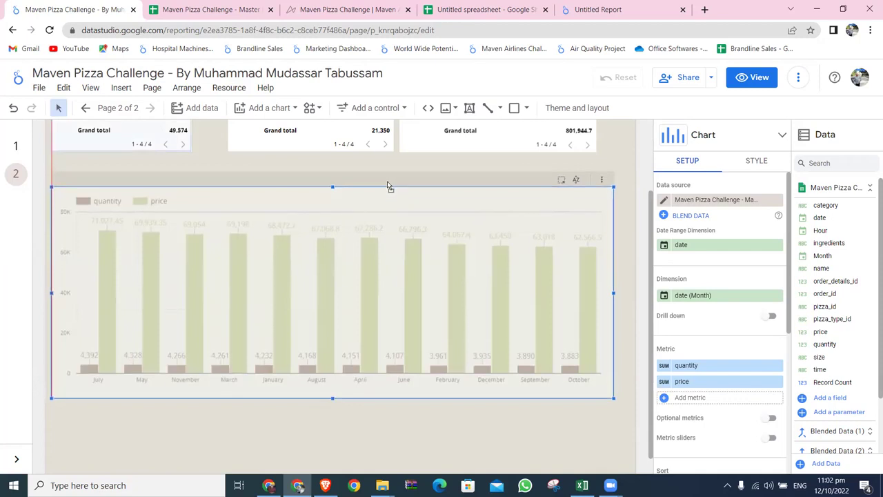
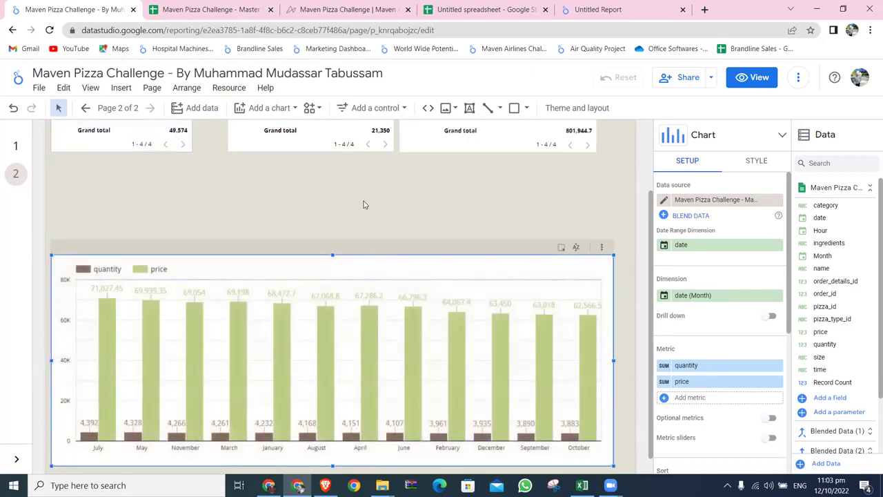
# Box-select the three category summary tables and drag them down to just above the monthly chart.
pyautogui.scroll(2, 363, 205)
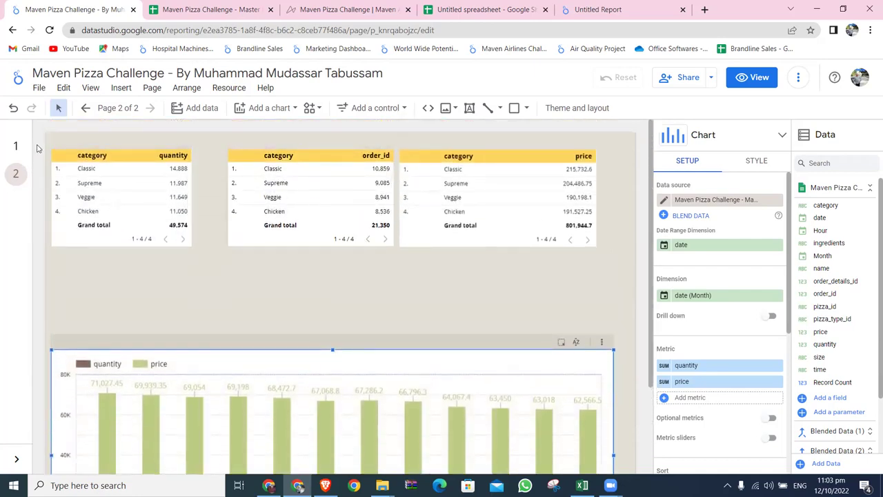
pyautogui.moveTo(51, 135)
pyautogui.mouseDown()
pyautogui.moveTo(537, 228)
pyautogui.moveTo(599, 259)
pyautogui.mouseUp()
pyautogui.moveTo(486, 141); pyautogui.dragTo(494, 217)
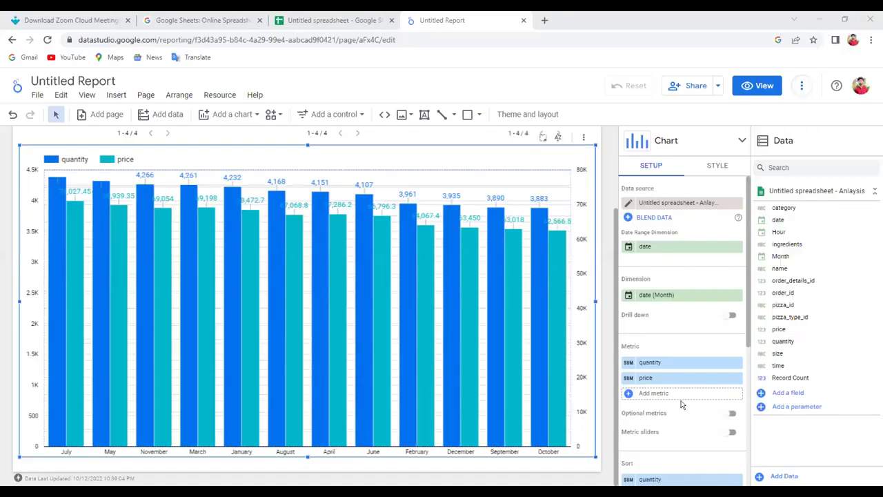
pyautogui.moveTo(407, 342)
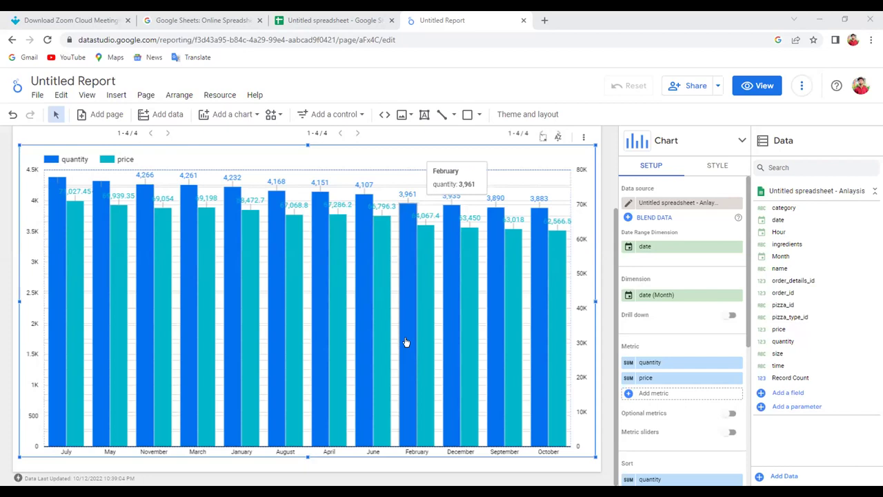
pyautogui.scroll(3, 406, 342)
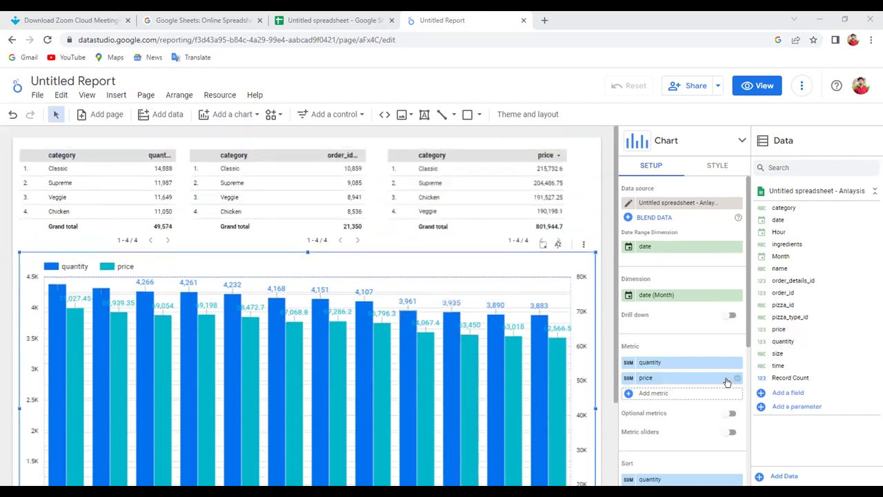
pyautogui.scroll(-1, 367, 365)
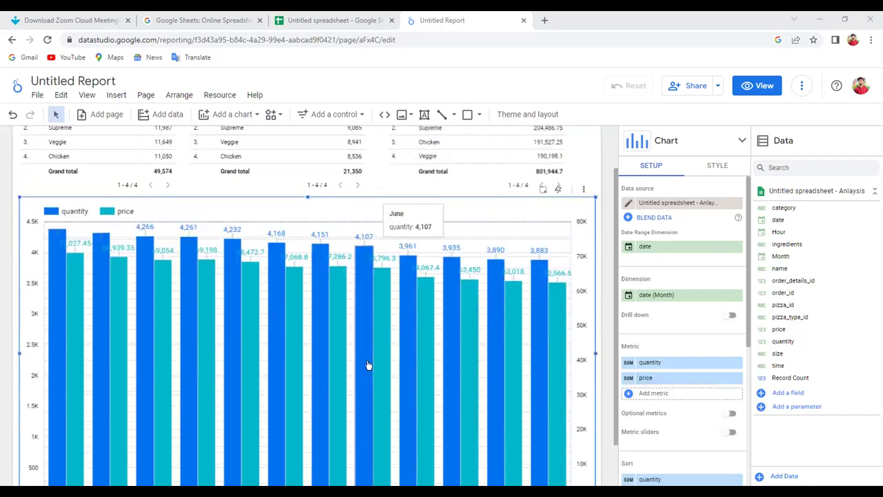
pyautogui.moveTo(416, 373)
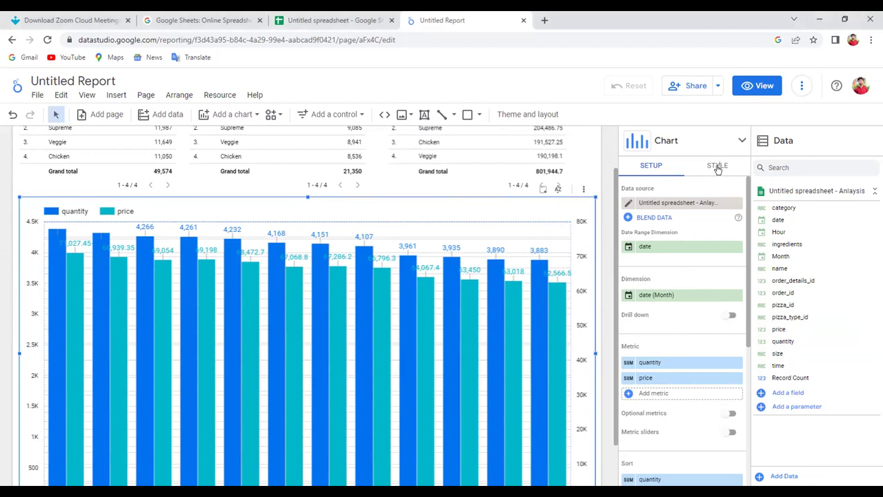
pyautogui.click(717, 167)
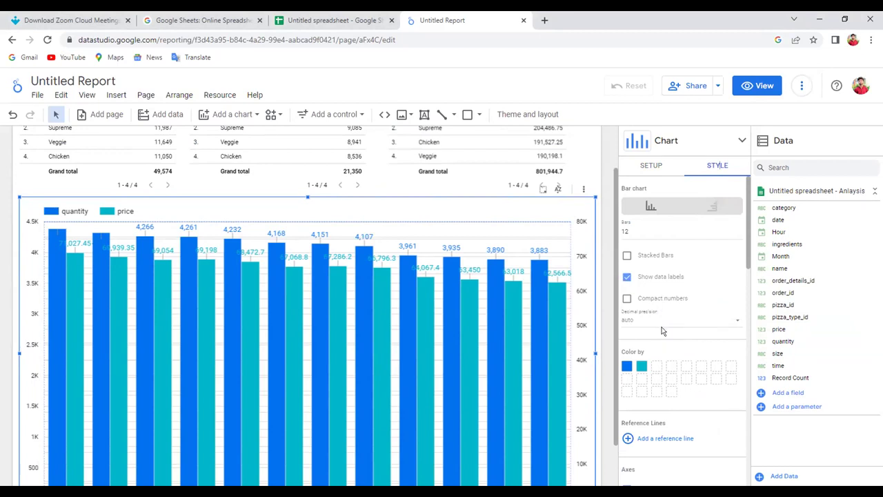
pyautogui.scroll(-1, 662, 331)
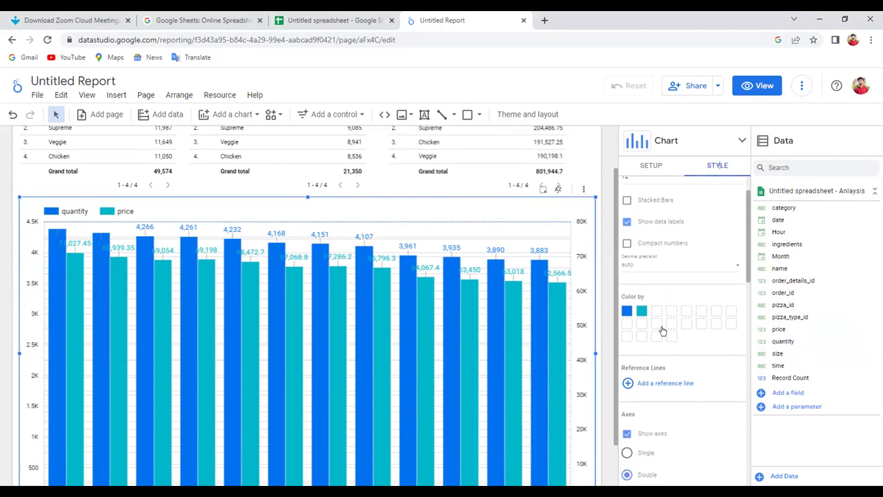
pyautogui.scroll(-1, 661, 331)
pyautogui.scroll(-1, 662, 330)
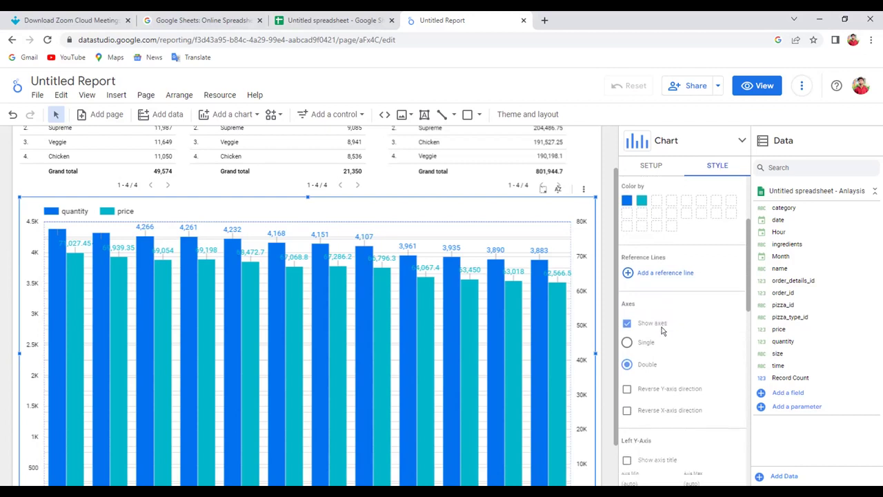
pyautogui.scroll(-1, 662, 331)
pyautogui.scroll(-1, 661, 331)
pyautogui.scroll(-1, 662, 331)
pyautogui.scroll(-1, 662, 331)
pyautogui.scroll(-1, 661, 331)
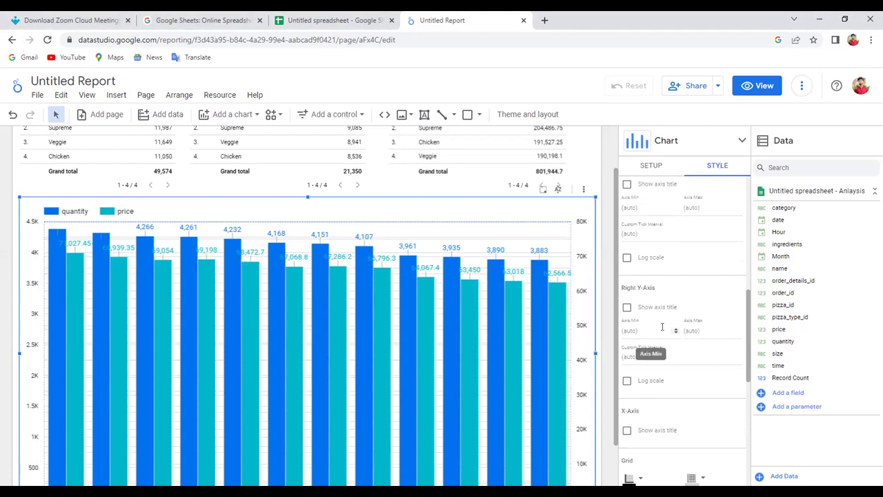
pyautogui.click(627, 382)
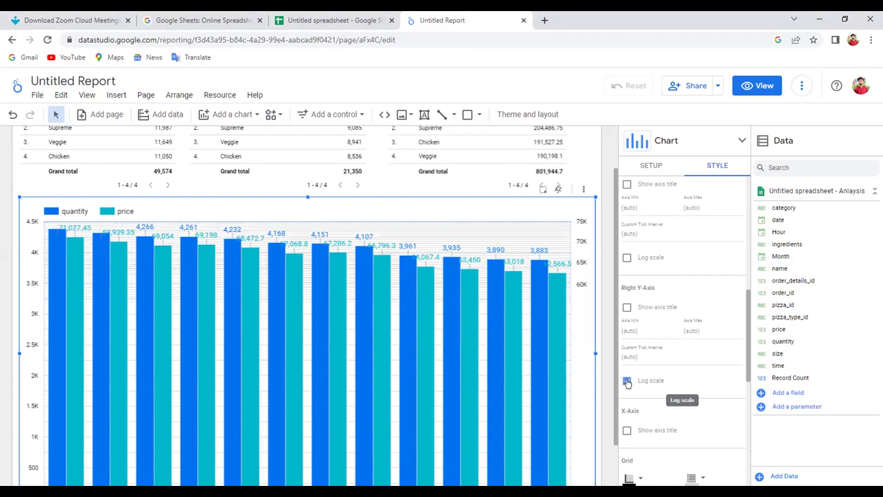
pyautogui.click(627, 381)
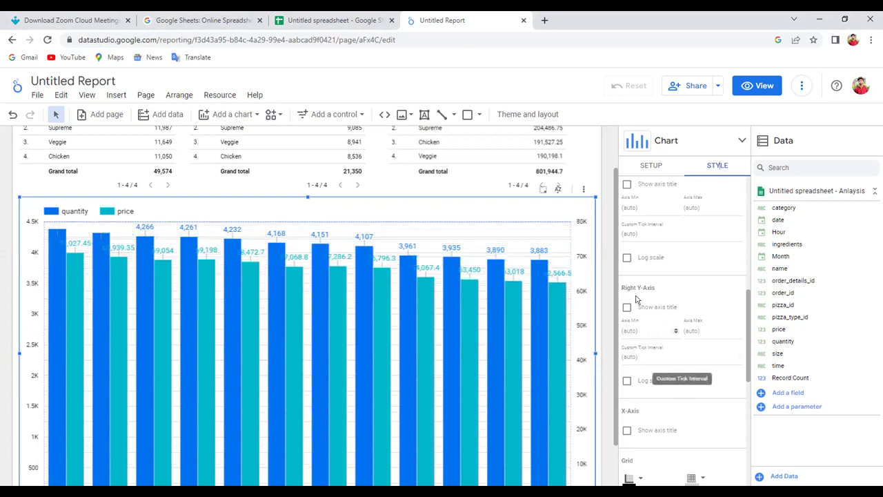
pyautogui.click(626, 258)
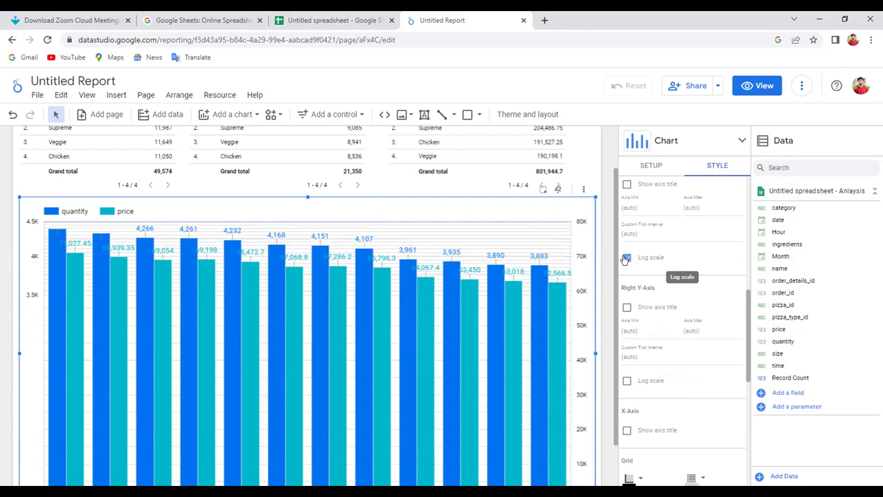
pyautogui.click(625, 258)
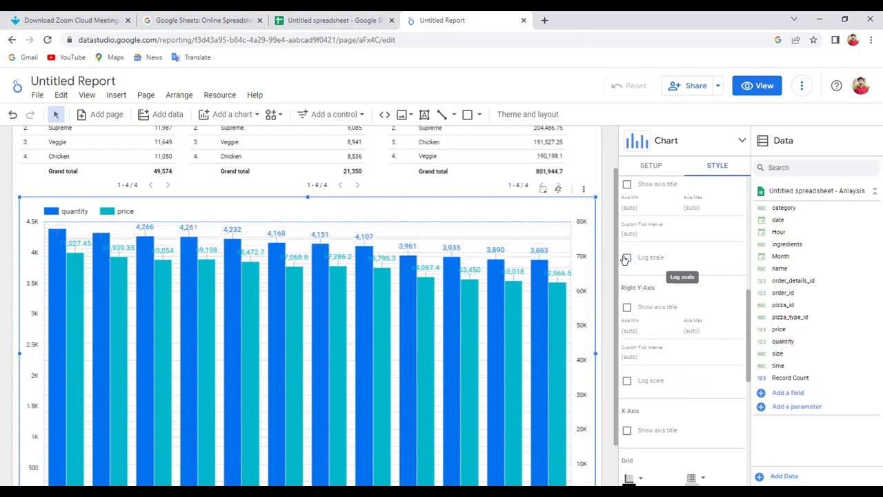
pyautogui.click(652, 165)
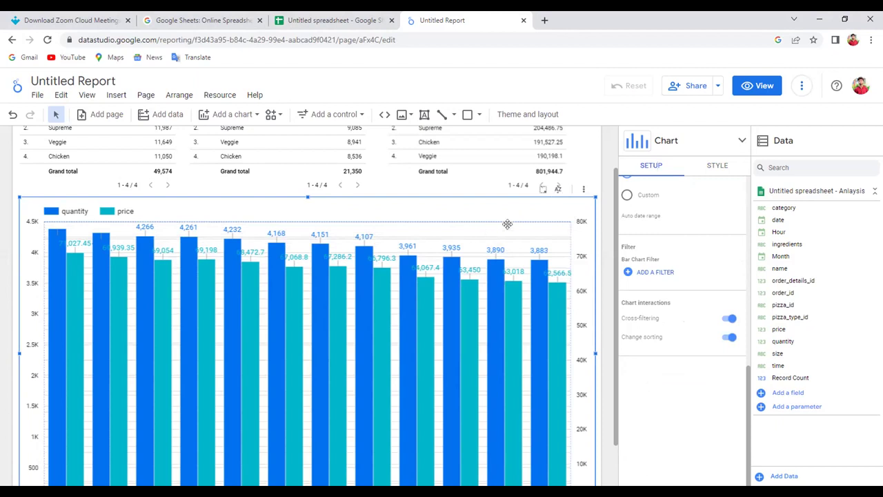
pyautogui.click(715, 169)
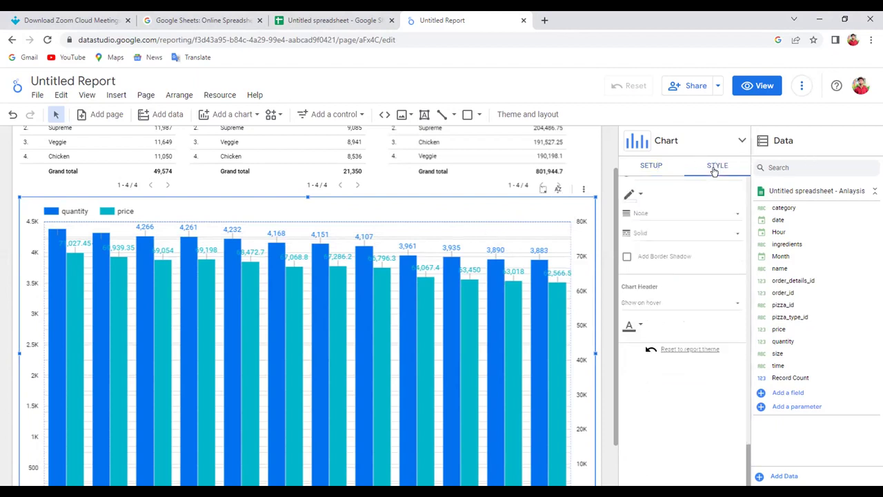
pyautogui.click(645, 167)
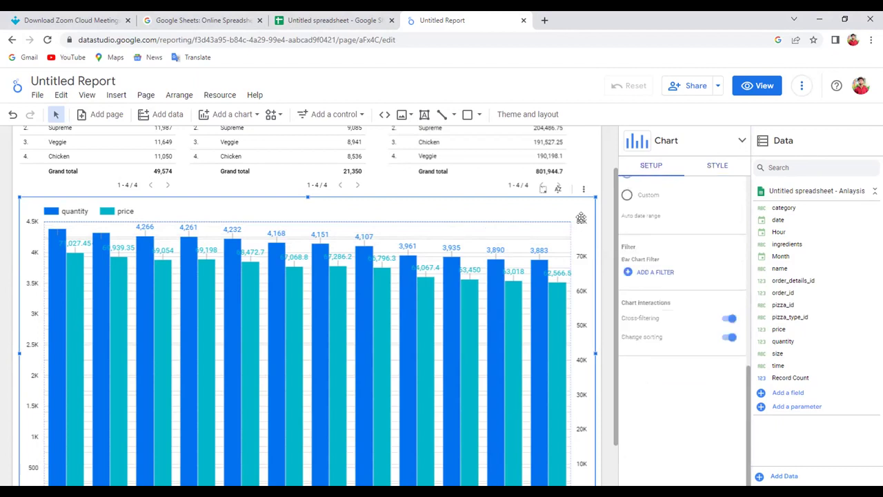
pyautogui.scroll(5, 682, 280)
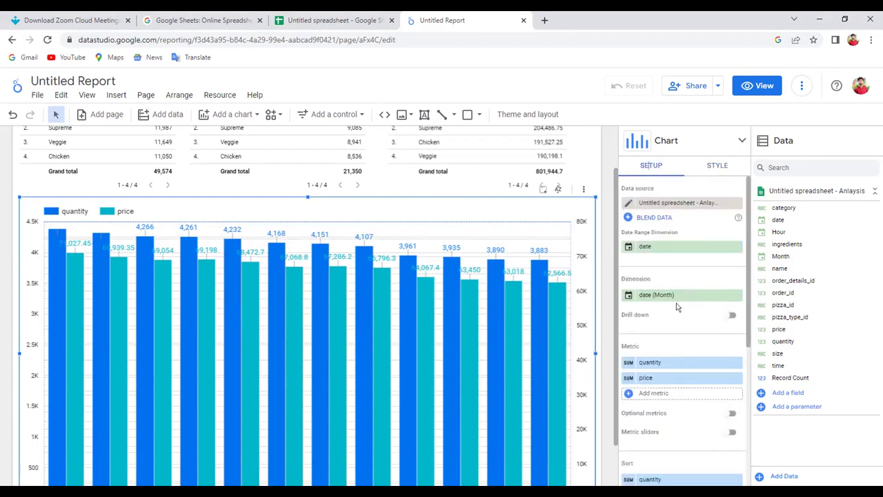
pyautogui.click(736, 380)
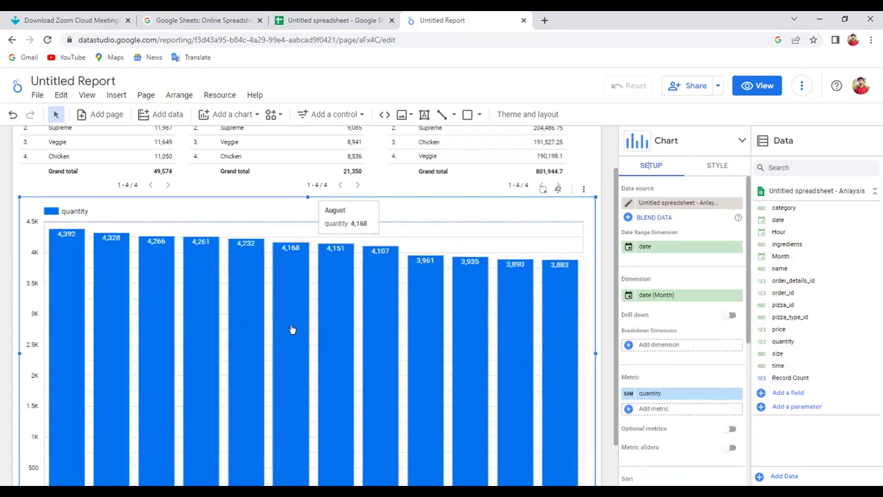
pyautogui.scroll(-1, 293, 329)
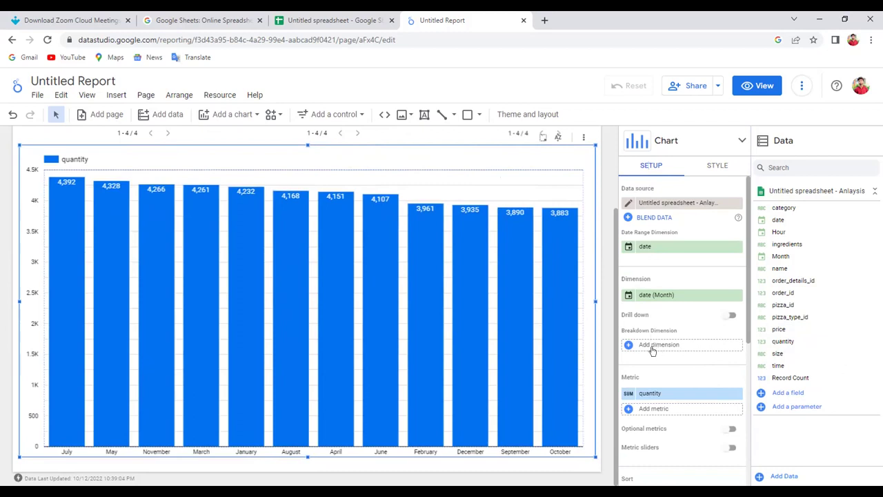
pyautogui.click(655, 409)
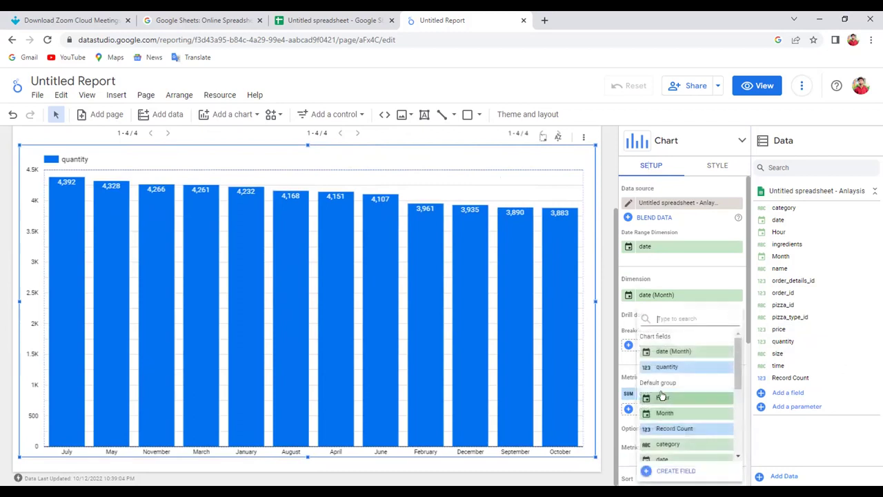
pyautogui.write('price')
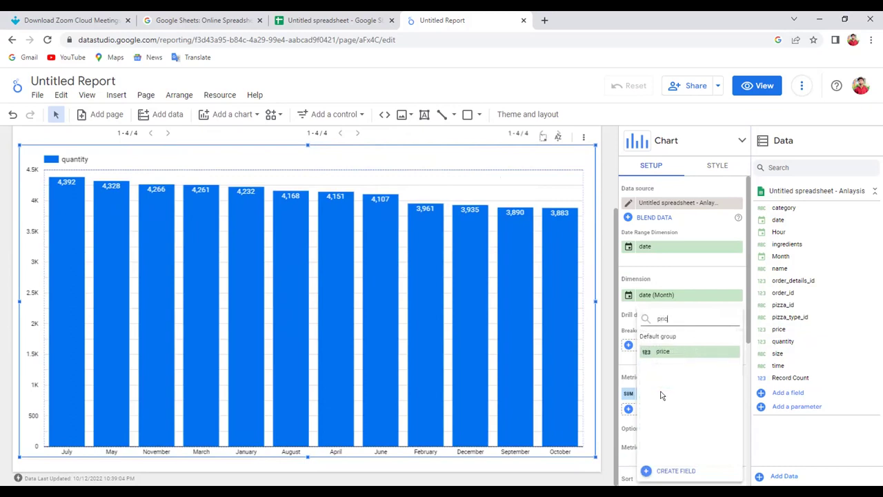
pyautogui.click(653, 353)
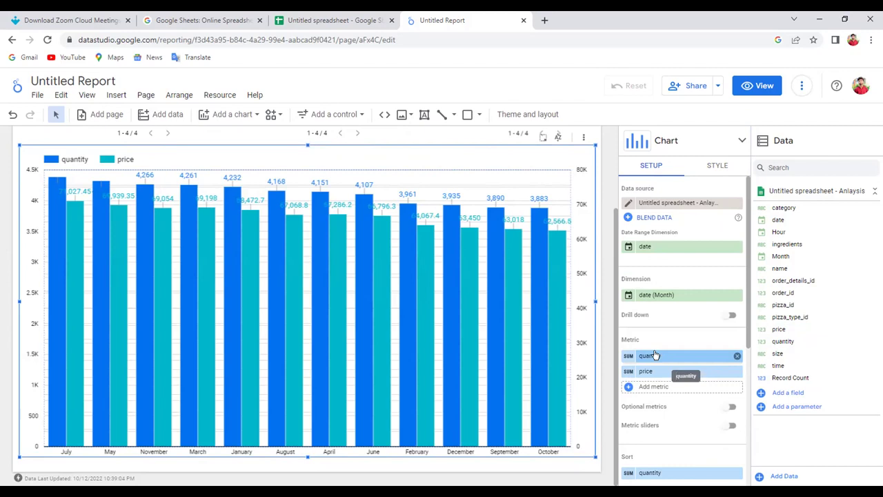
# Look through the chart types in the Setup panel, then reload the report page in the browser.
pyautogui.scroll(-1, 654, 355)
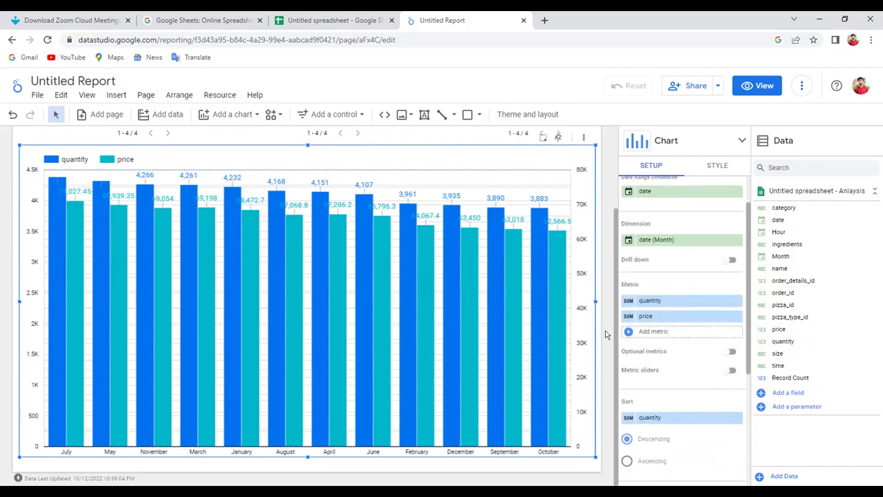
pyautogui.scroll(-2, 673, 327)
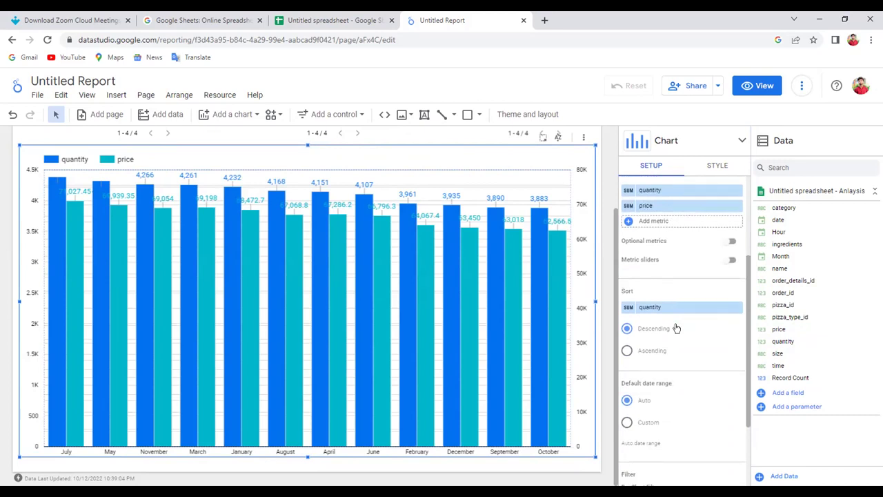
pyautogui.scroll(-1, 676, 327)
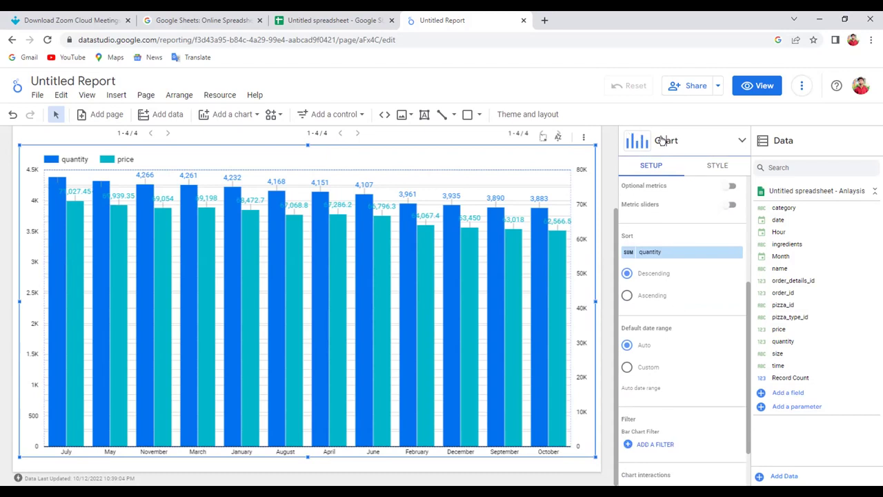
pyautogui.click(661, 140)
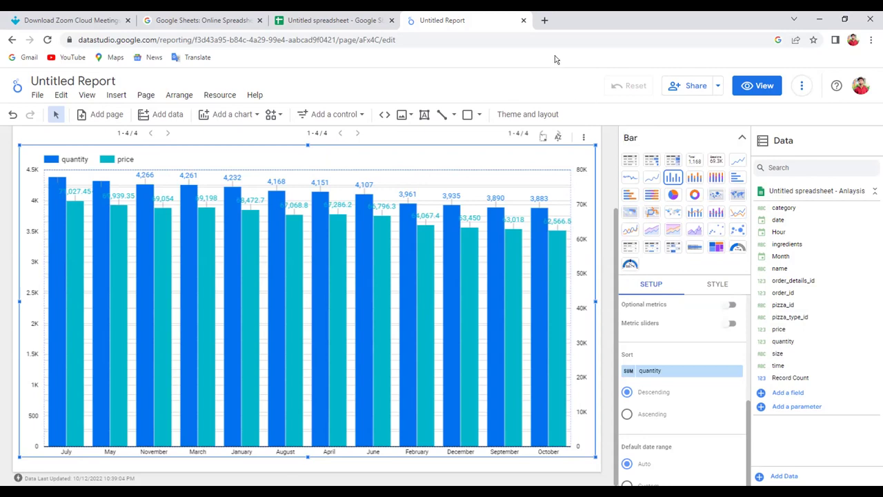
pyautogui.click(47, 40)
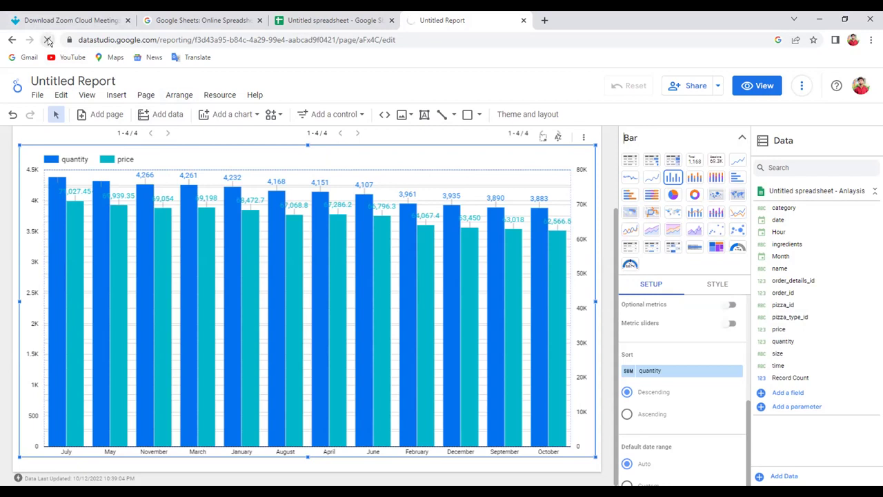